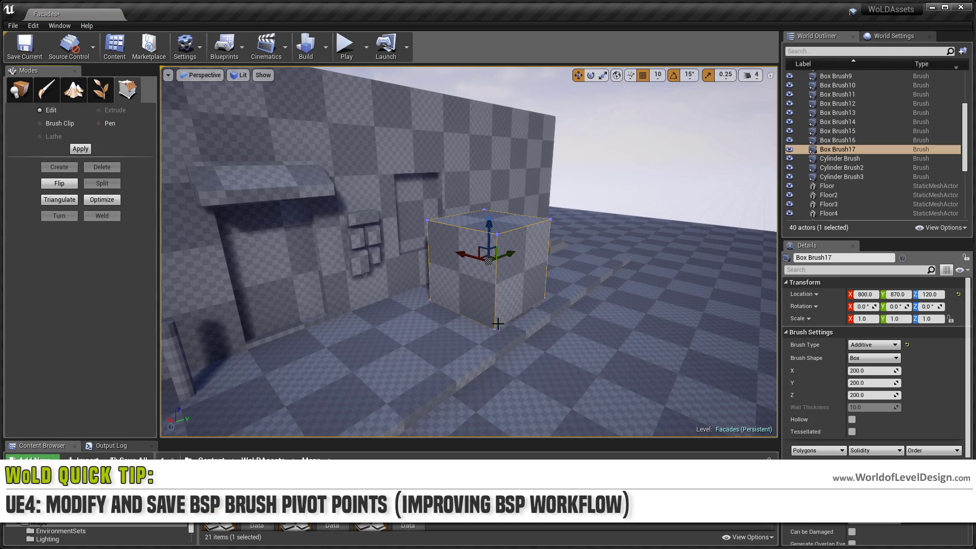
Step: Inspect the box brush's top and side faces while orbiting around it
left_click(488, 246)
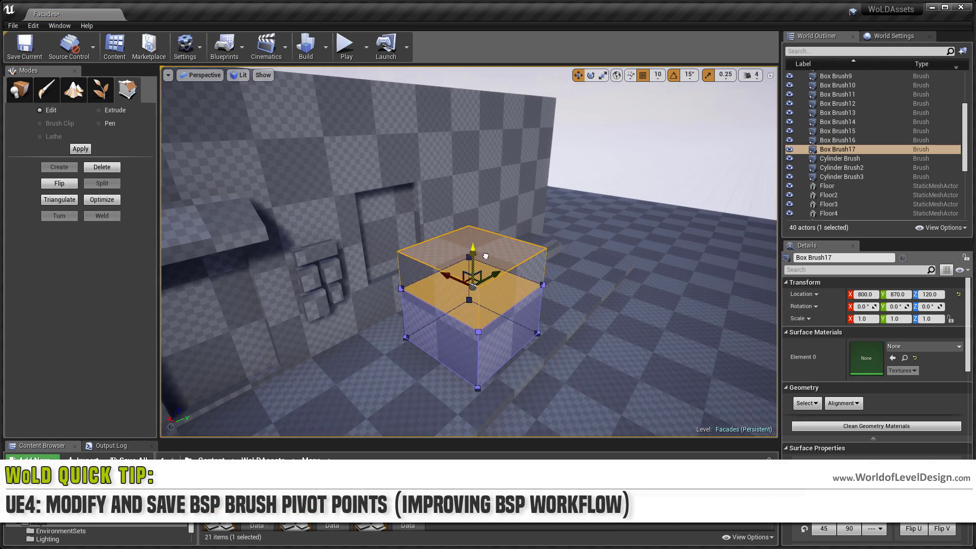
right_click_drag(485, 257, 486, 256)
left_click(636, 312)
right_click_drag(636, 312, 444, 223)
Step: Move Box Brush17 along X to 880 in object mode
key("shift+1")
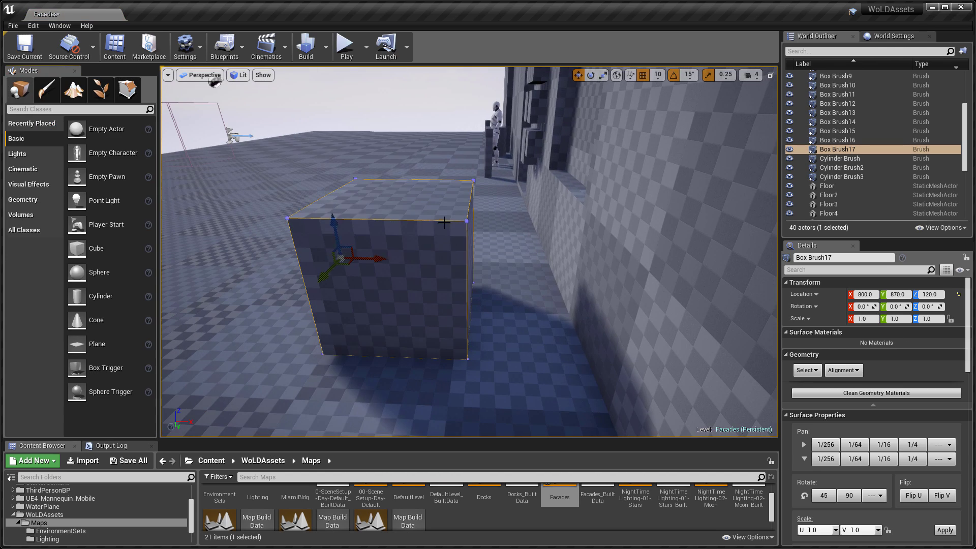
left_click(444, 222)
left_click_drag(373, 258, 473, 199)
key("f")
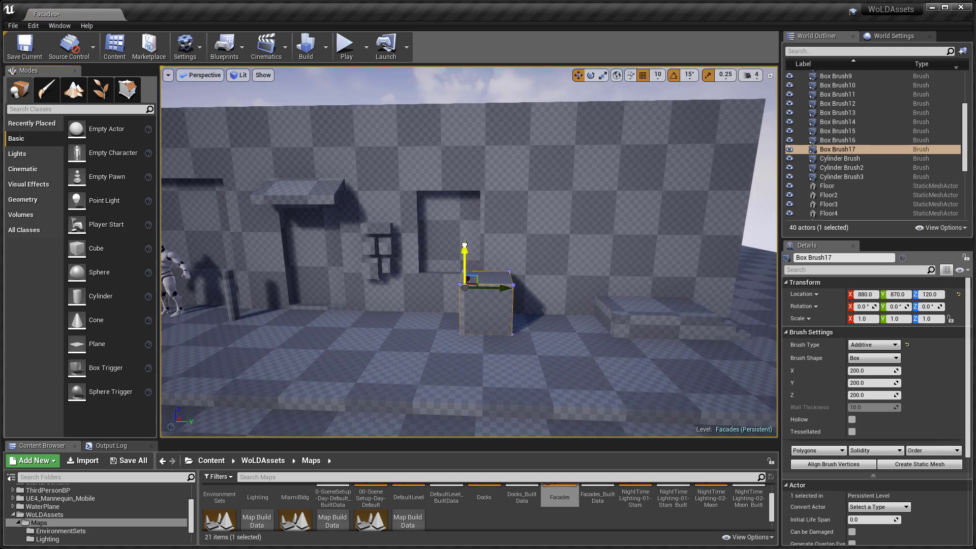
Step: Duplicate the brush as Box Brush18 and raise the copy up the wall
left_click_drag(465, 248, 464, 76, "alt")
left_click_drag(488, 122, 439, 132)
key("f")
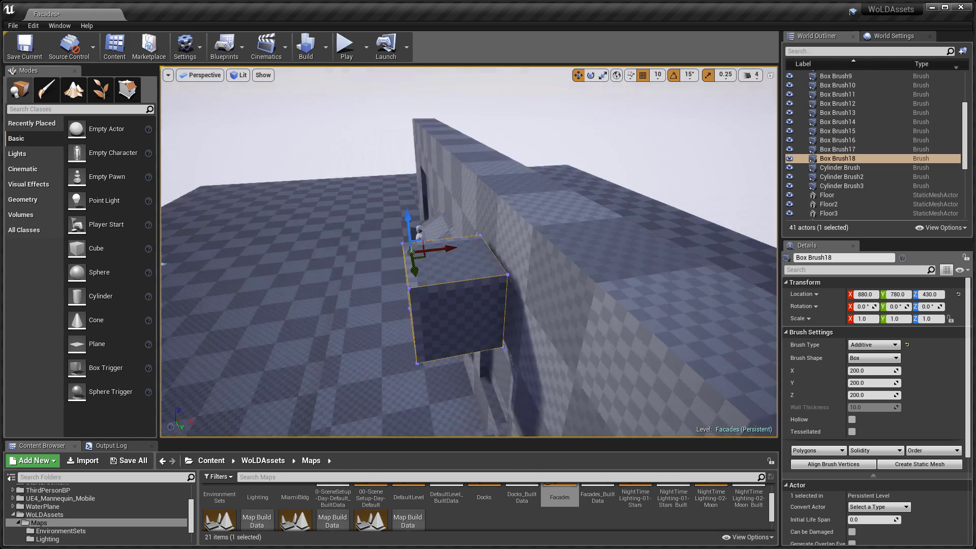
Step: Inspect Box Brush18's faces in Geometry Editing mode, then return to object mode
right_click_drag(488, 252, 489, 252)
key("shift+5")
left_click(484, 214)
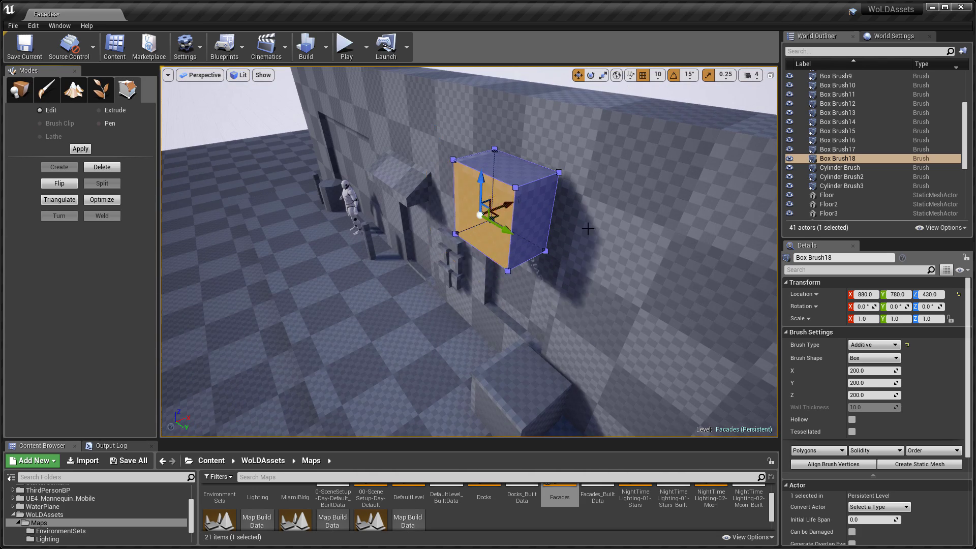
right_click_drag(588, 229, 588, 228)
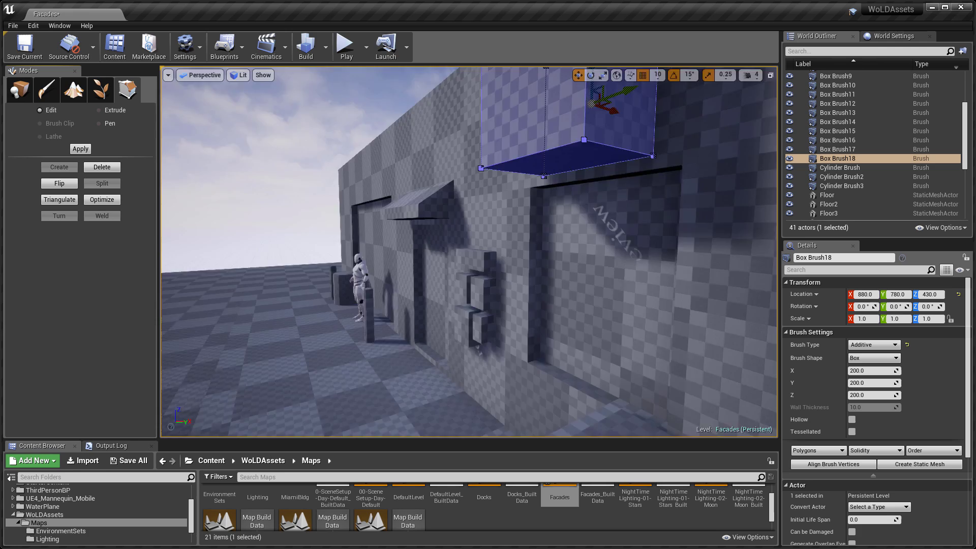
mouse_move(489, 252)
right_mouse_down()
mouse_move(572, 335)
mouse_move(517, 286)
mouse_move(551, 258)
right_mouse_up()
left_click(573, 335)
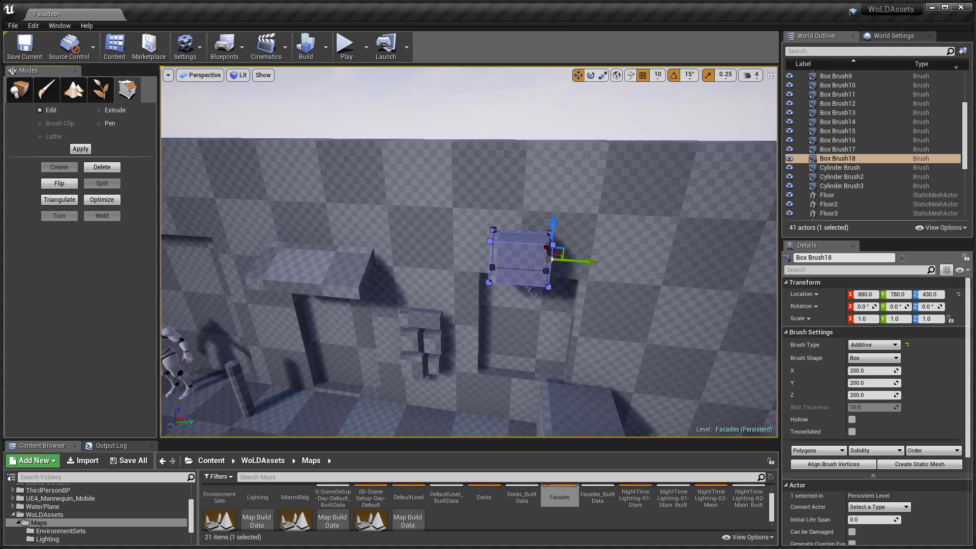
key("shift+1")
scroll(548, 259, "down", 5)
Step: Stretch the wall's right end in Top wireframe and place a doorway brush there
left_click(514, 227)
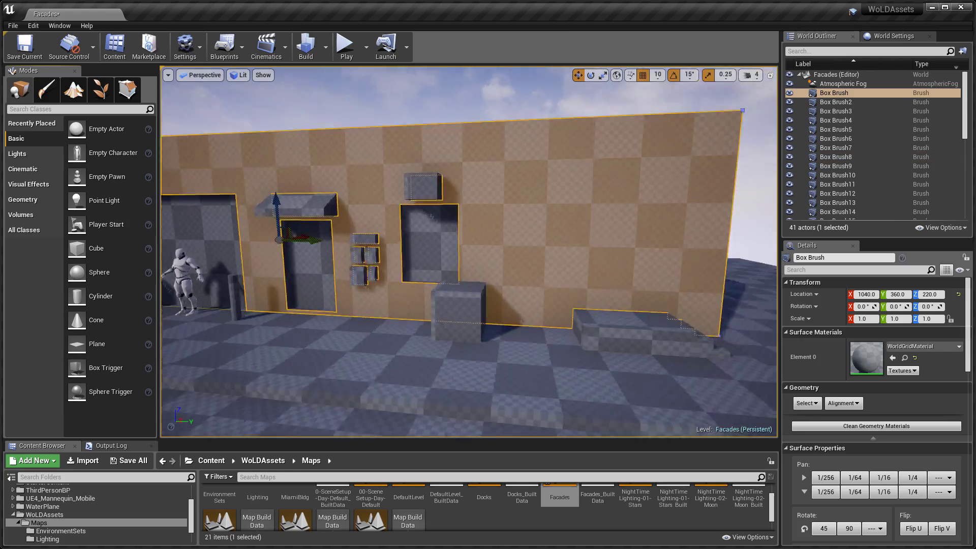
scroll(430, 215, "down", 3)
key("shift+5")
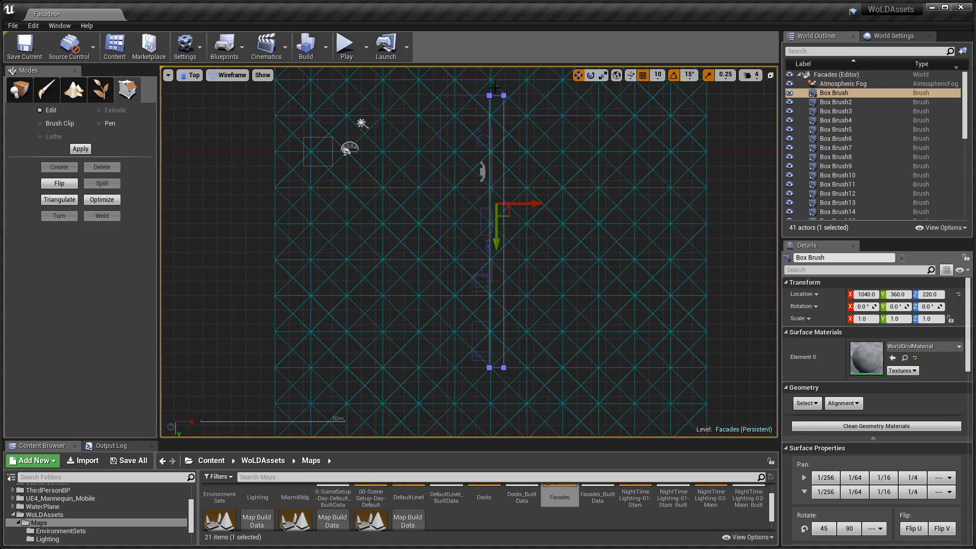
left_click_drag(504, 95, 704, 95)
left_click(771, 75)
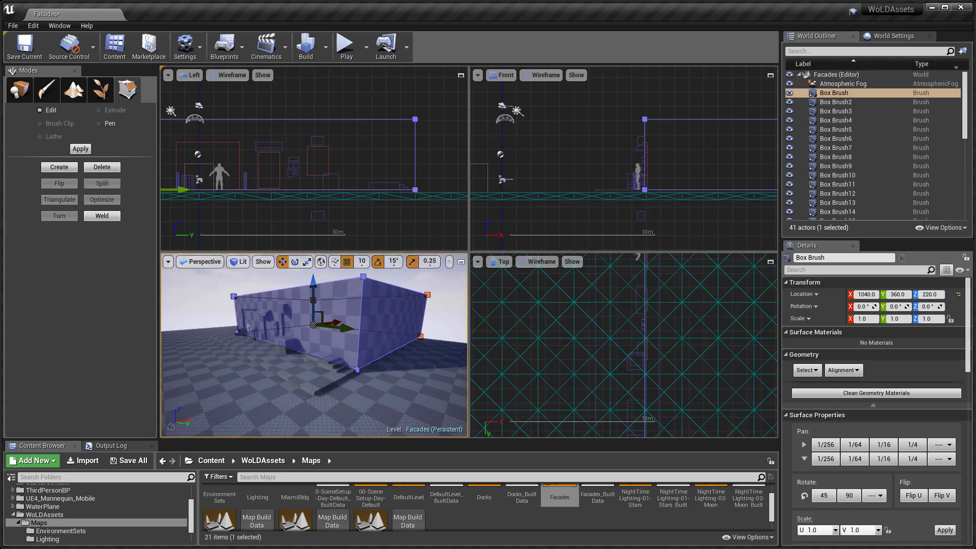
left_click_drag(581, 274, 683, 285)
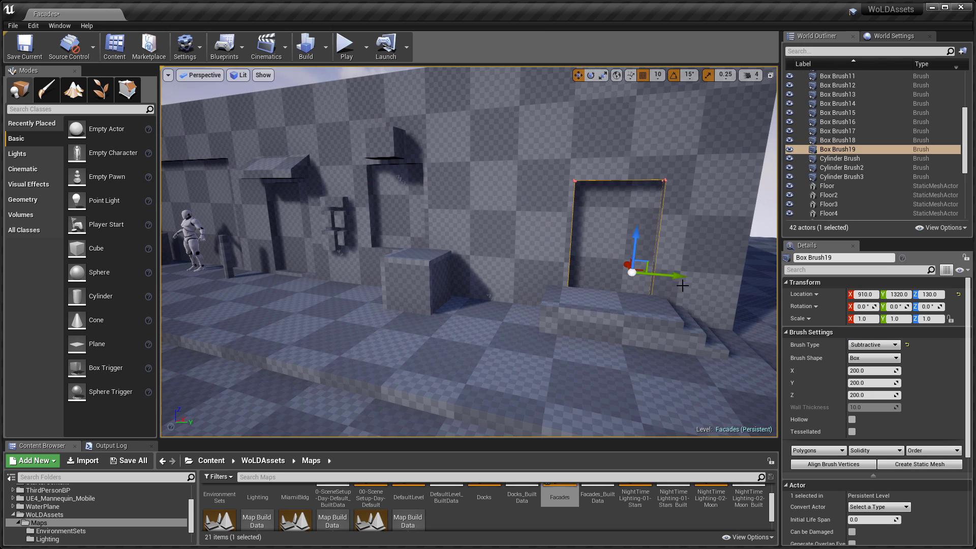
Step: Duplicate window opening Box Brush6 as Box Brush20, shift it right, and raise it
left_click(397, 191)
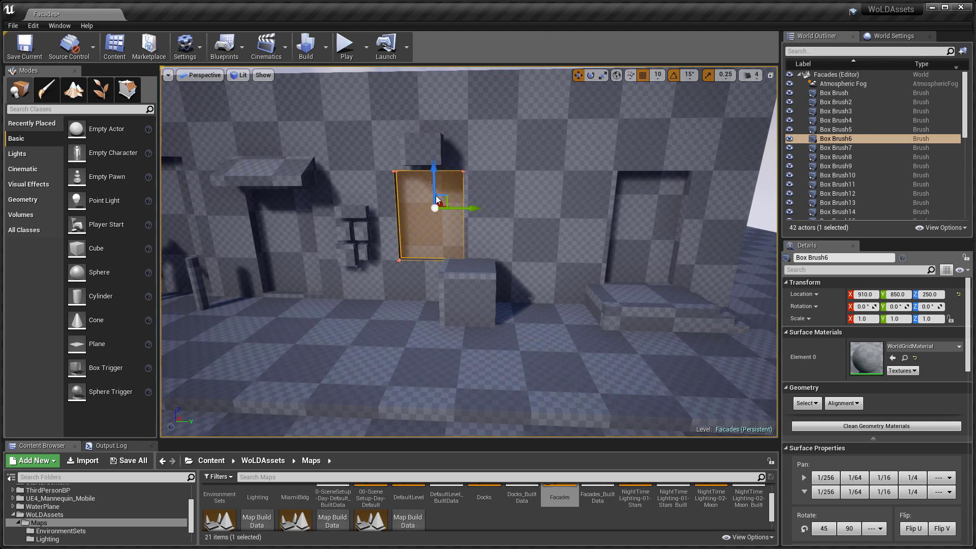
left_click_drag(458, 207, 583, 206, "alt")
key("shift+5")
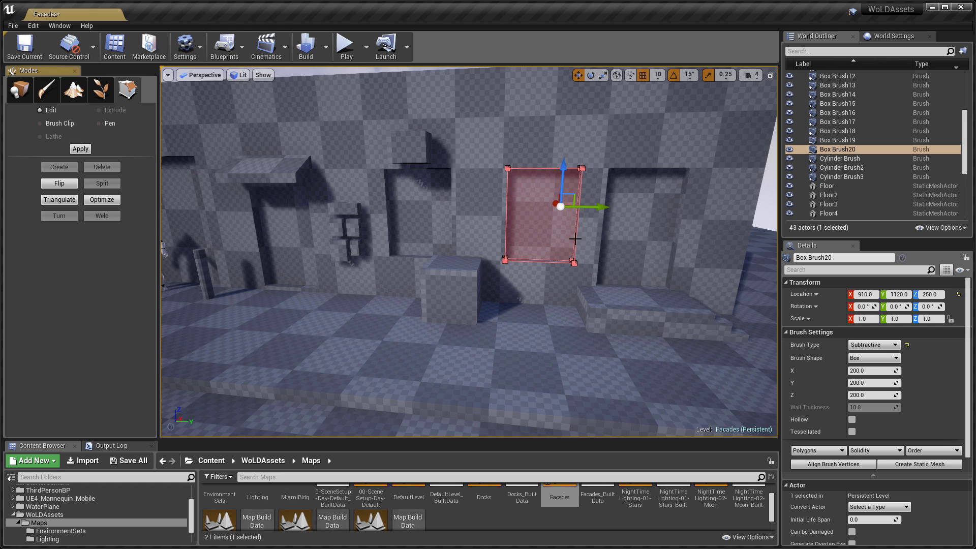
key("F11")
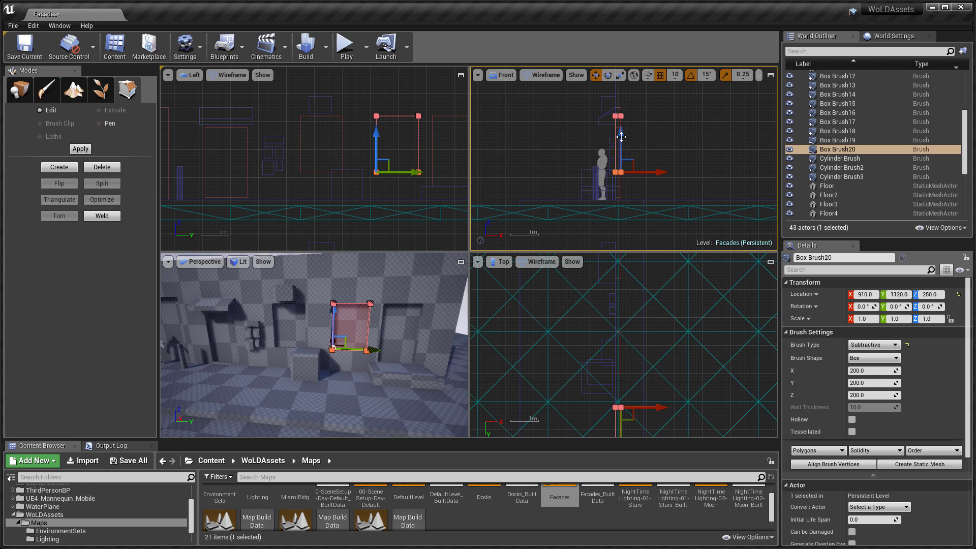
left_click_drag(622, 136, 622, 106)
key("F11")
key("shift+1")
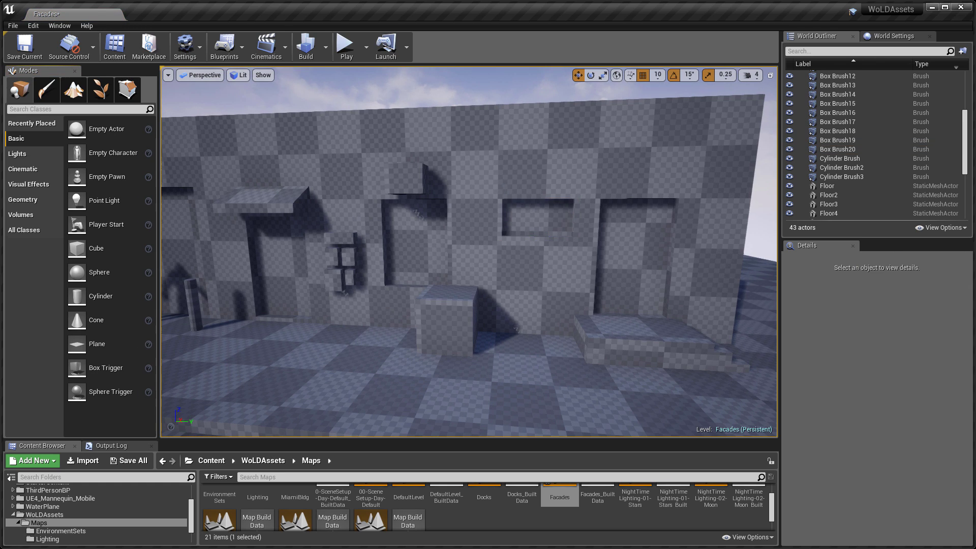
Step: Inspect wall brushes Box Brush6, 18, 17, 12, 15 and 14 by selecting each
left_click(438, 213)
right_click_drag(438, 212, 438, 213)
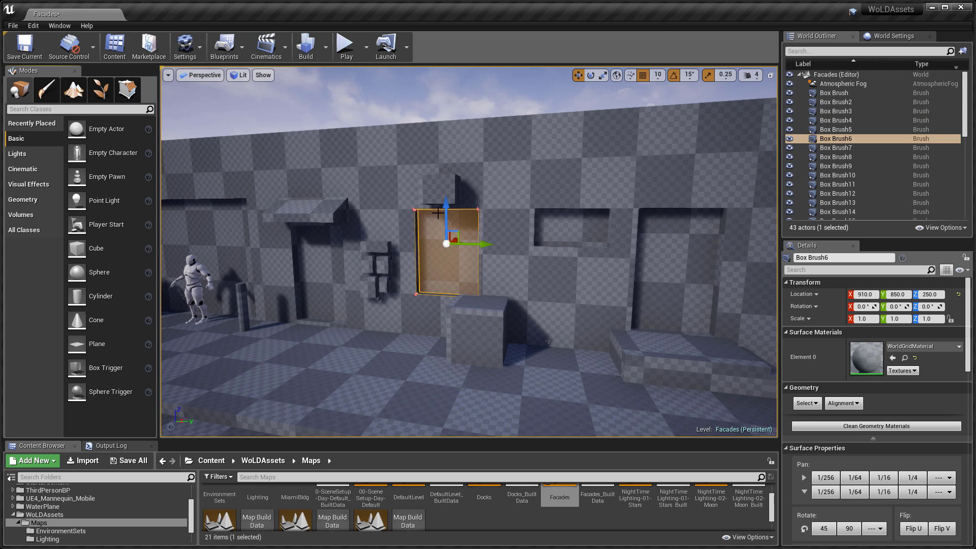
left_click(438, 191)
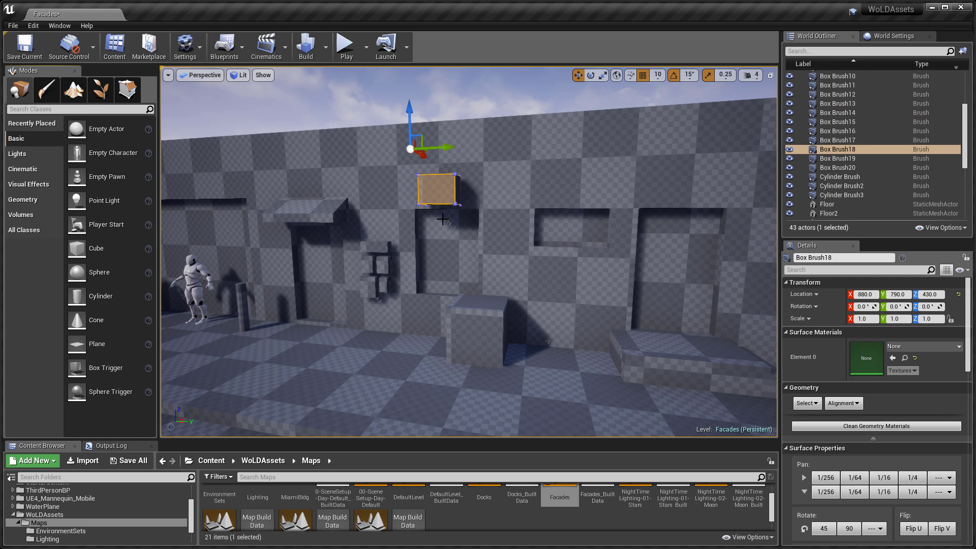
left_click(484, 305)
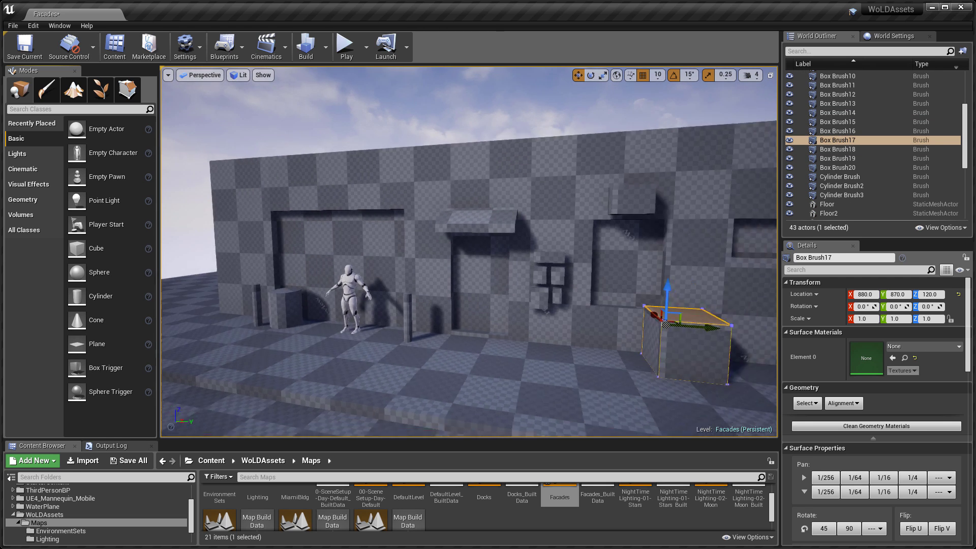
right_click_drag(484, 305, 484, 306)
left_click(596, 272)
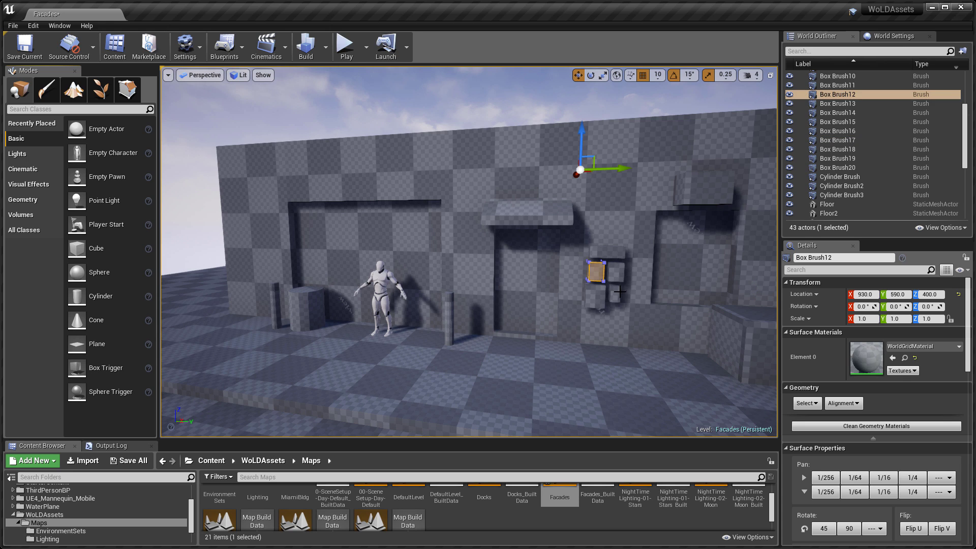
left_click(615, 294)
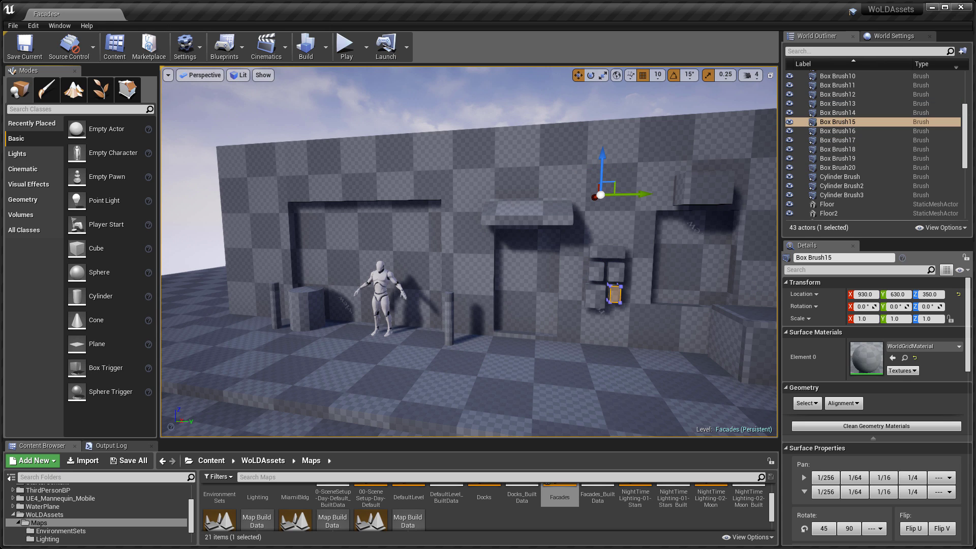
left_click(595, 300)
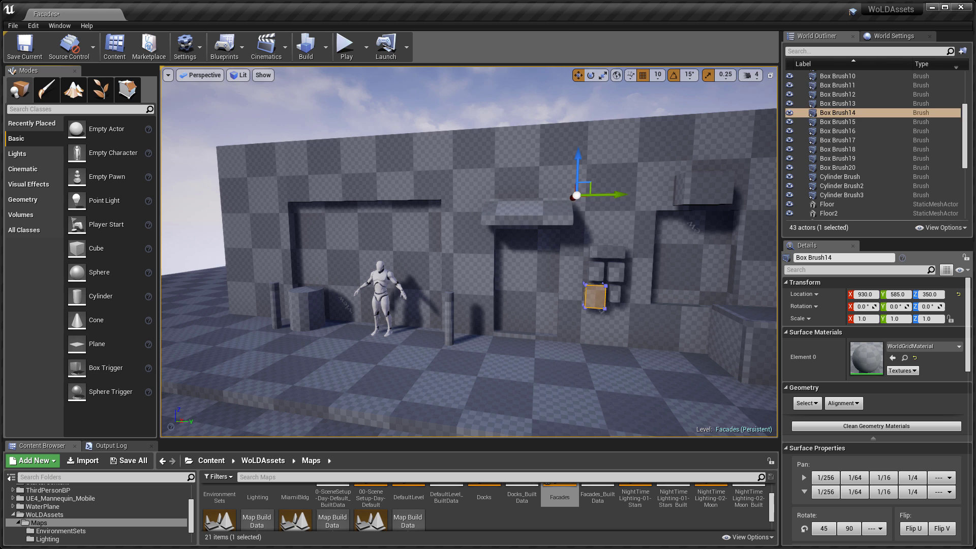
Step: Copy the ledge along Y as Box Brush21 and raise it to Z 560
left_click(527, 212)
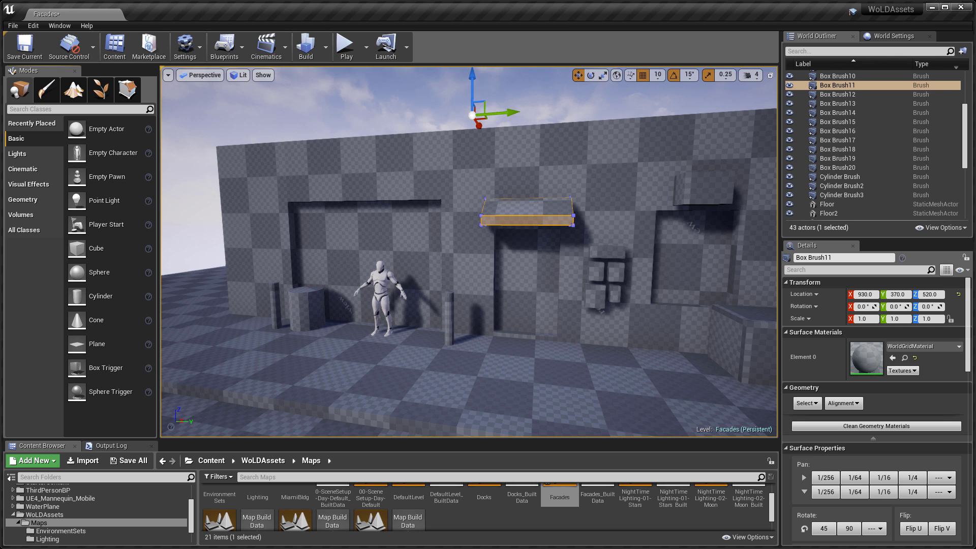
left_click_drag(538, 219, 365, 146, "alt")
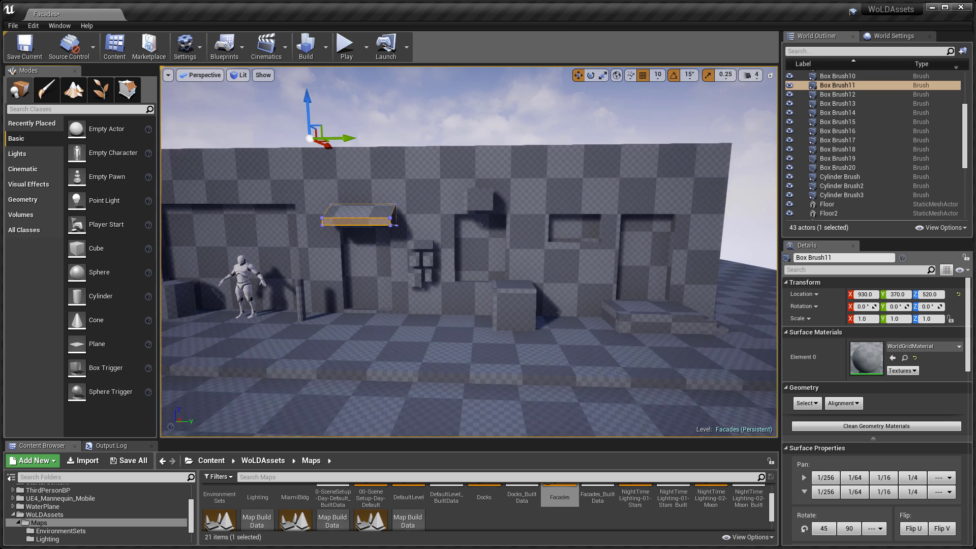
left_click_drag(302, 139, 611, 162, "alt")
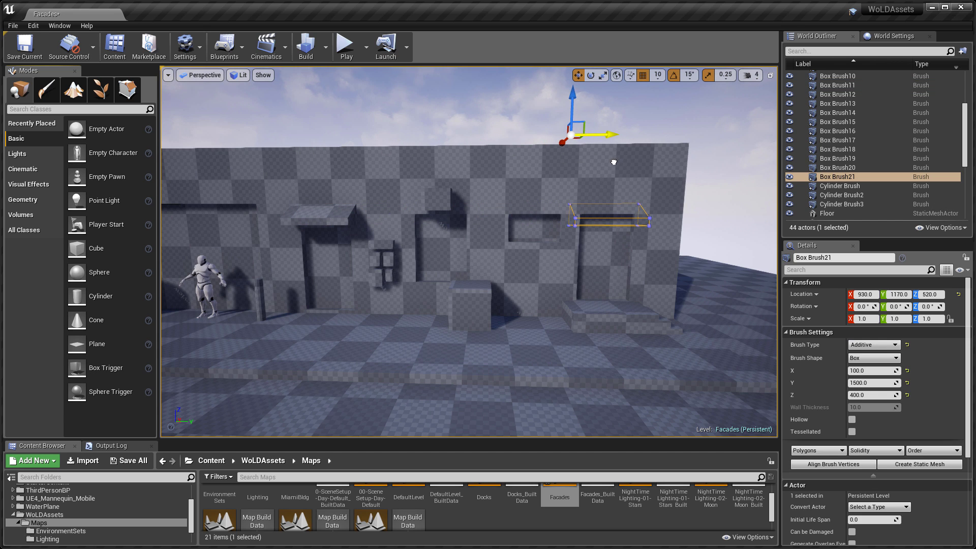
key("f")
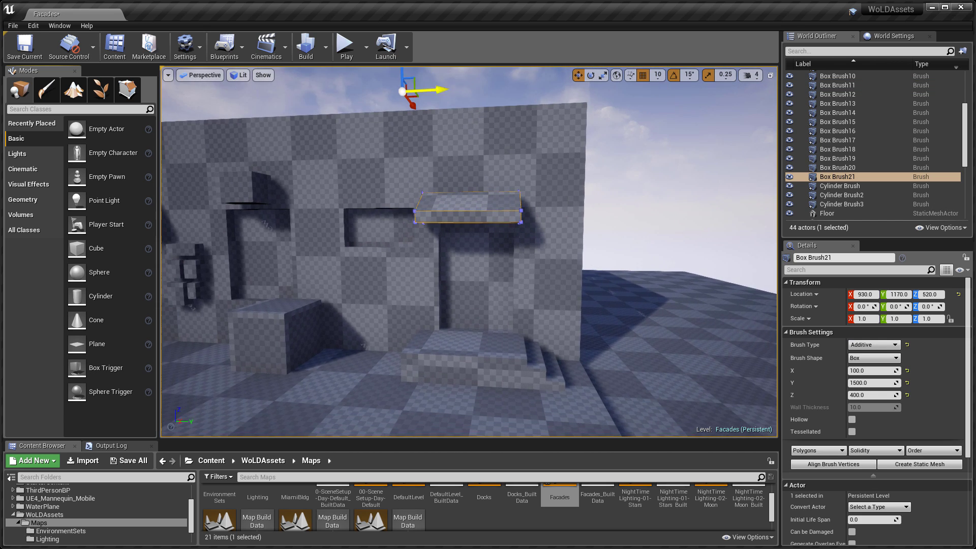
right_click_drag(403, 153, 403, 122)
left_click_drag(404, 115, 403, 92)
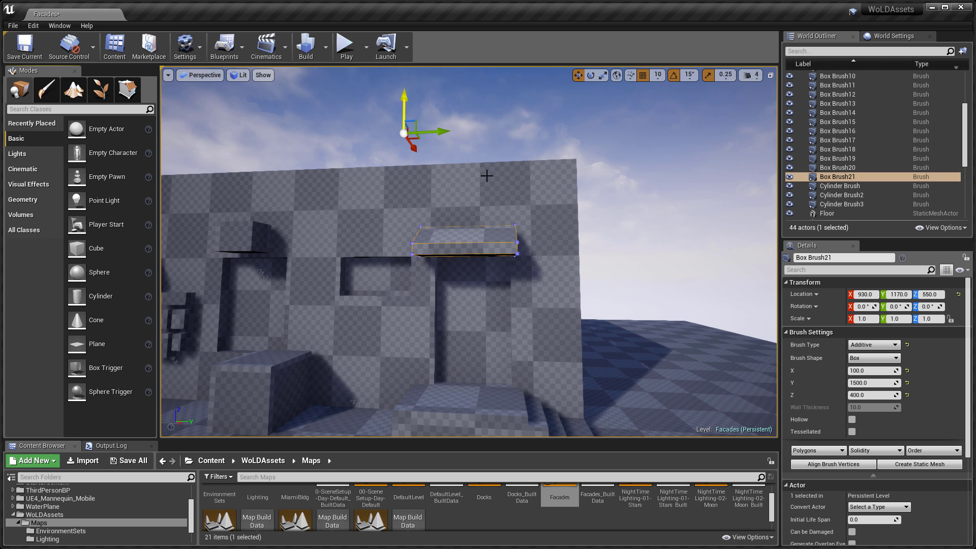
right_click_drag(483, 175, 484, 174)
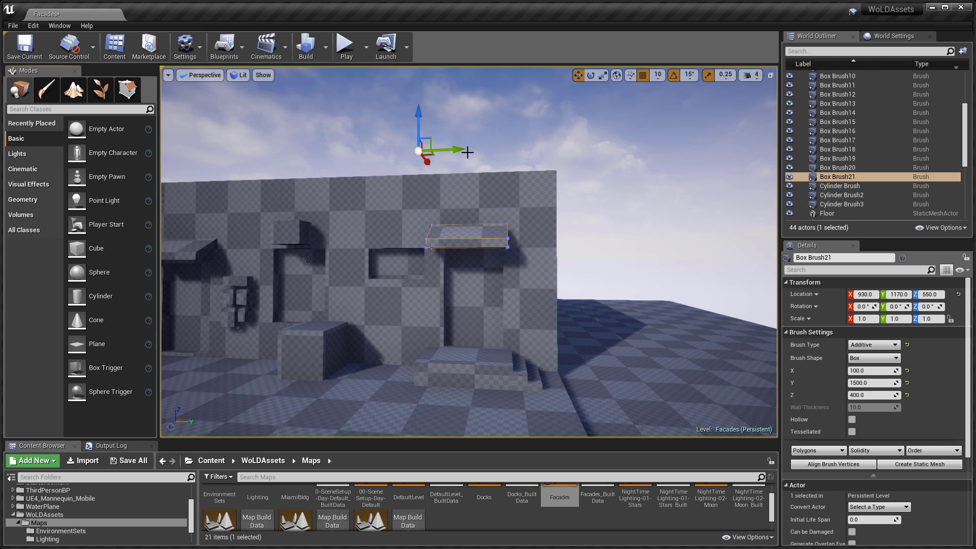
left_click_drag(419, 122, 419, 115)
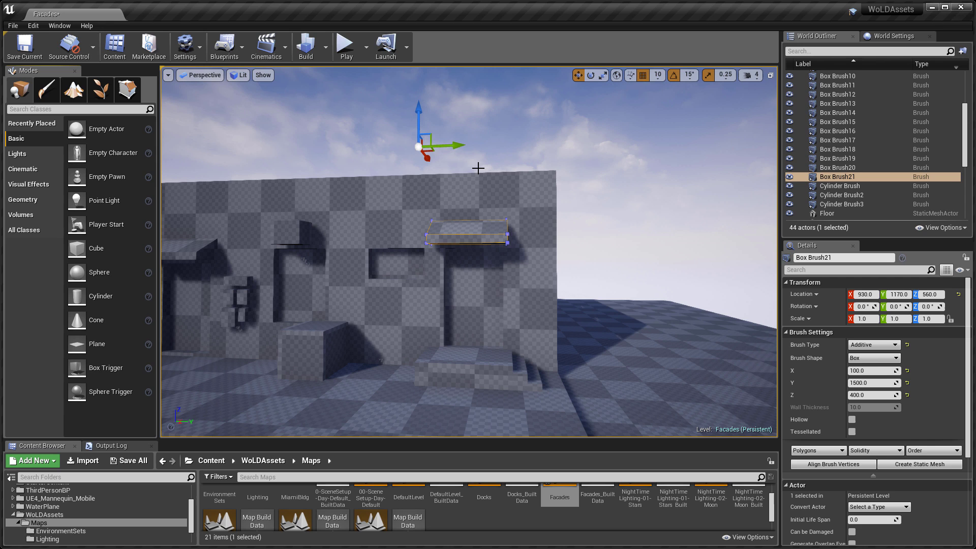
left_click(496, 155)
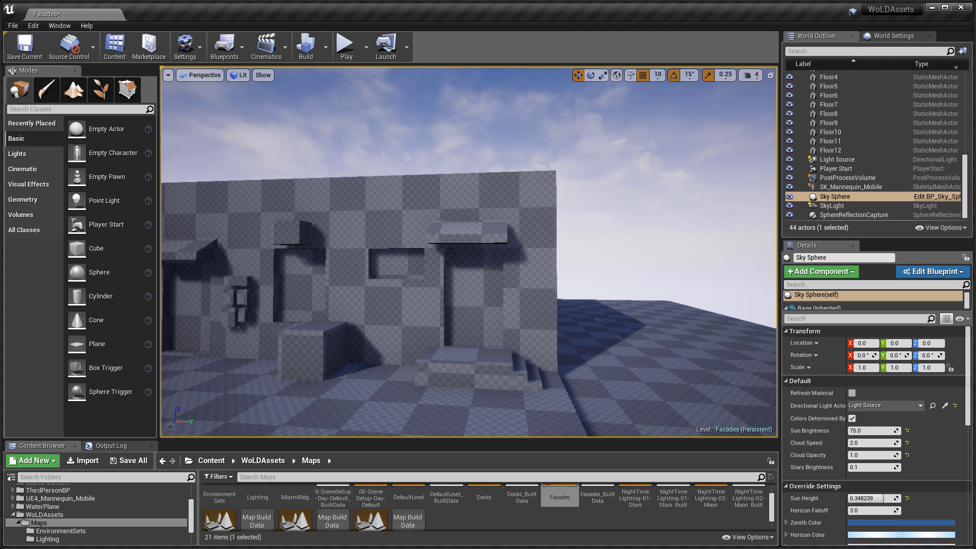
left_click(483, 230)
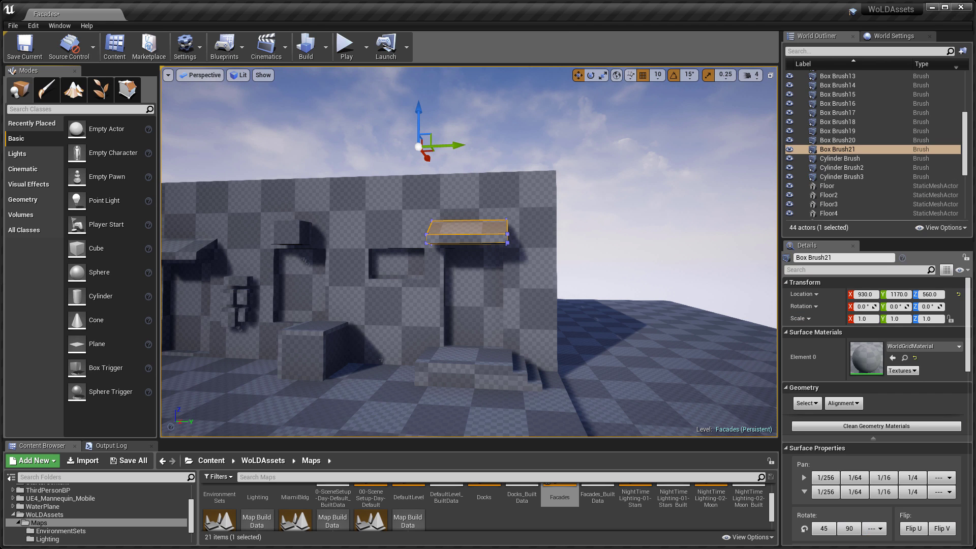
Step: Maximize the Left view and save Box Brush21's top-right vertex as its pivot offset
left_click(771, 75)
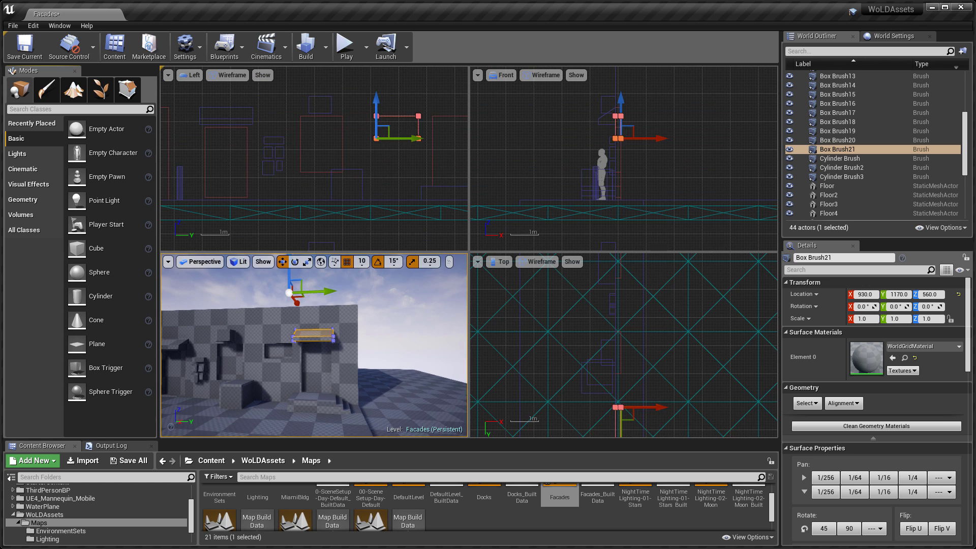
scroll(217, 187, "up", 3)
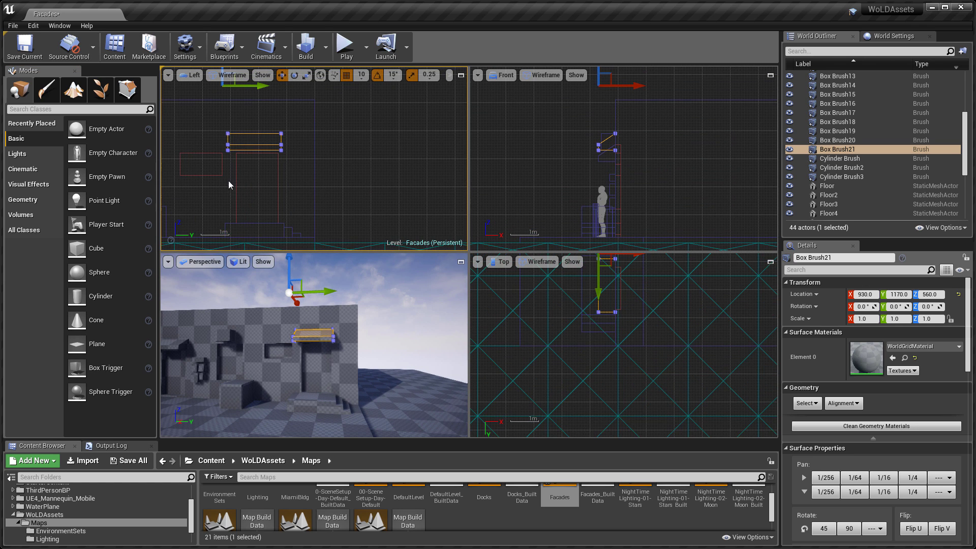
key("F11")
scroll(469, 180, "up", 2)
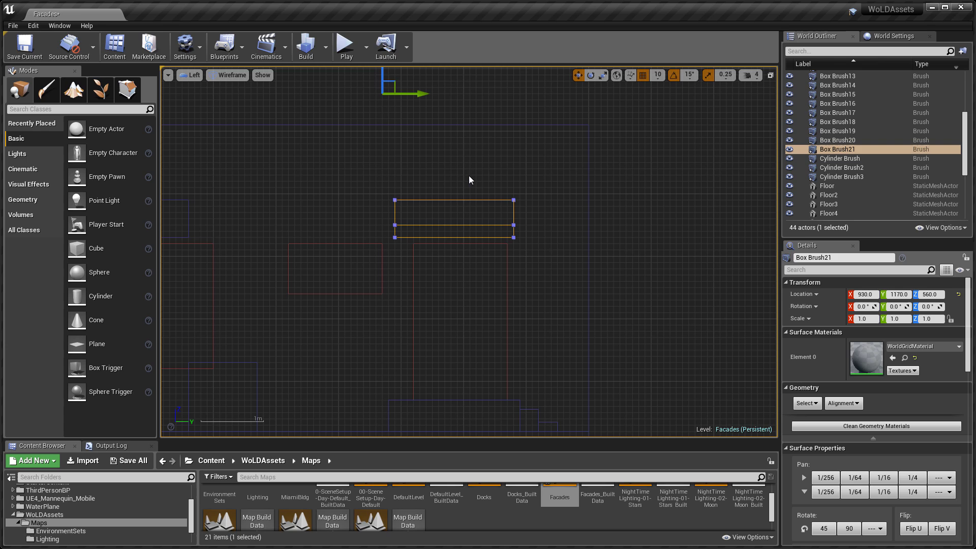
left_click(515, 202)
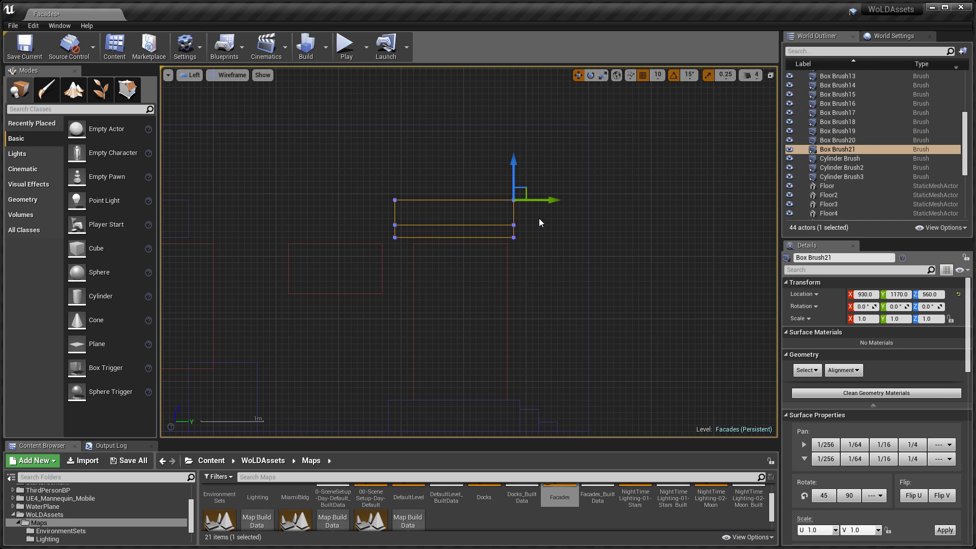
right_click(541, 216)
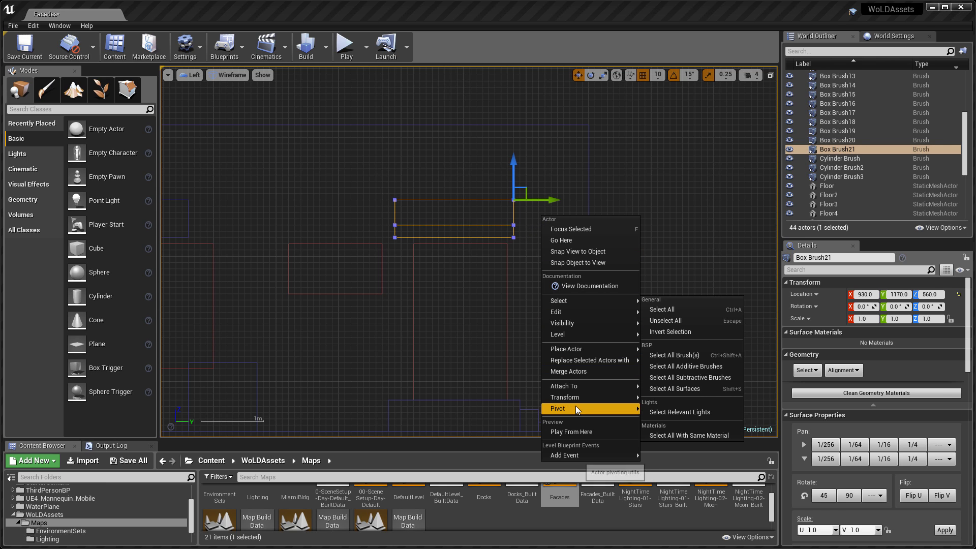
mouse_move(589, 409)
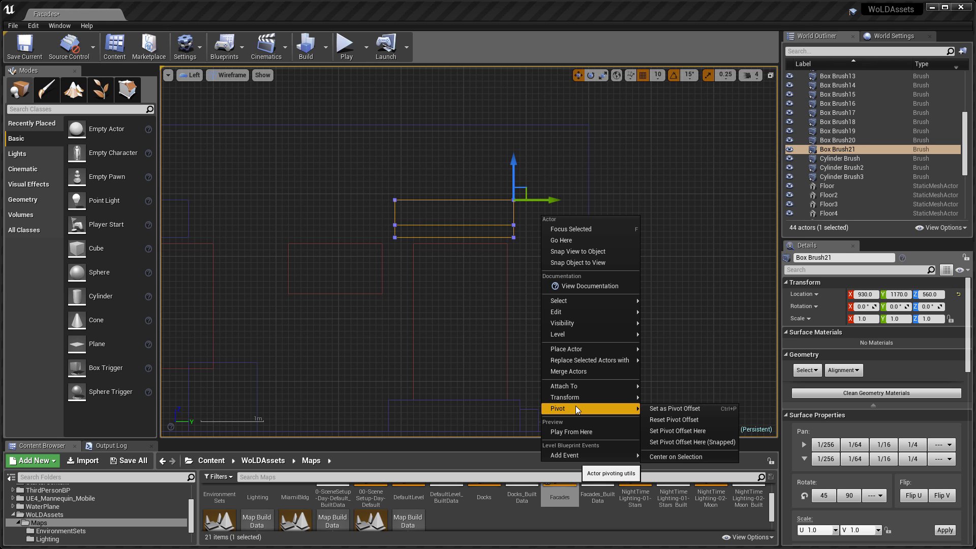
left_click(668, 409)
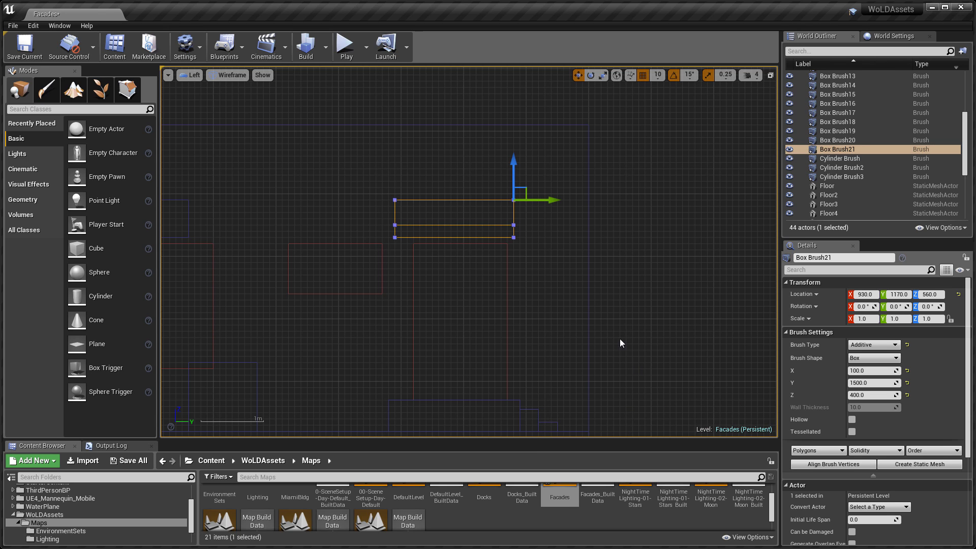
left_click(562, 257)
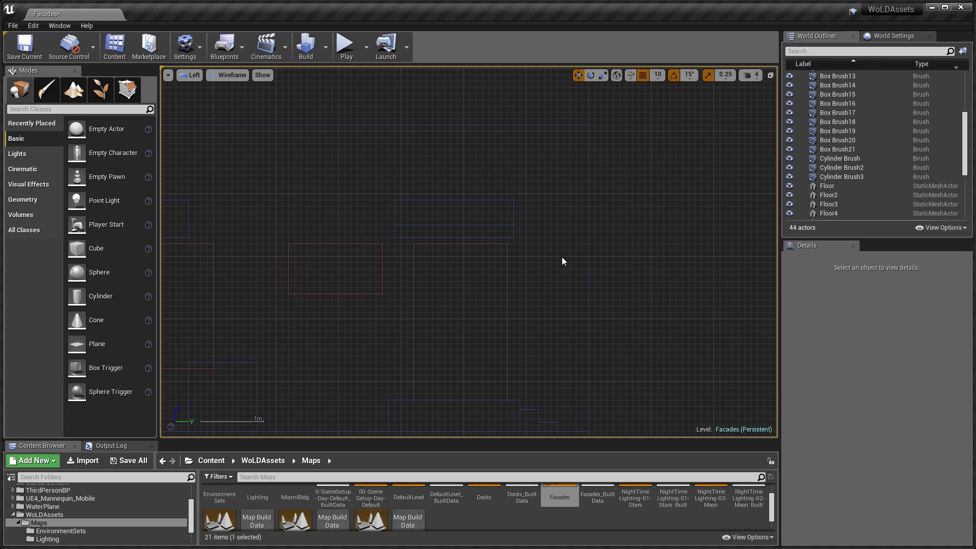
left_click(512, 218)
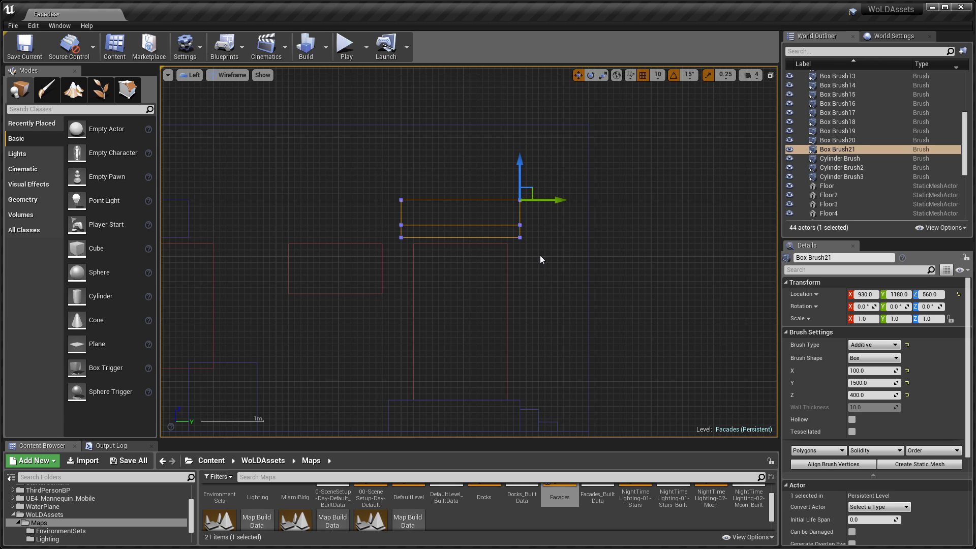
Step: Save Box Brush19's top-right vertex as its pivot offset and restore the four-view layout
left_click(507, 269)
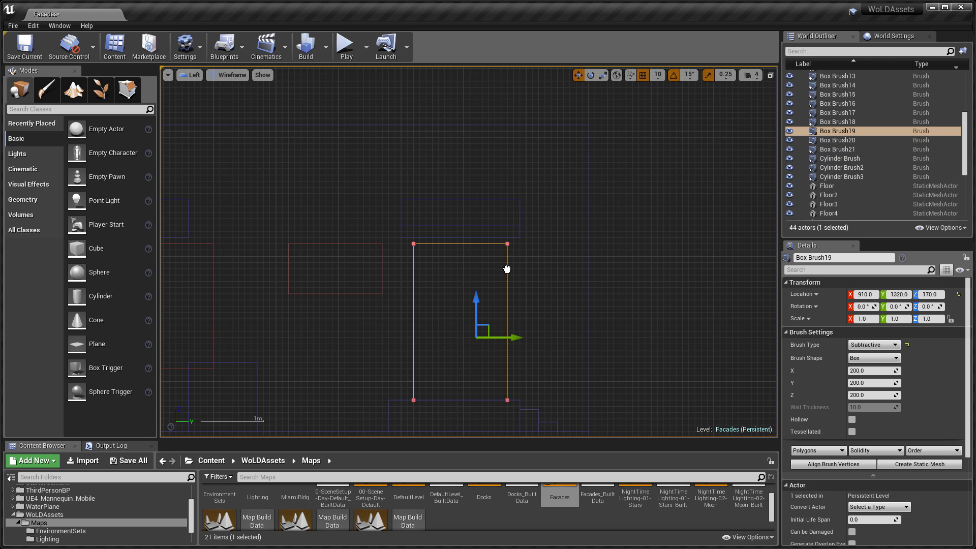
left_click(507, 244)
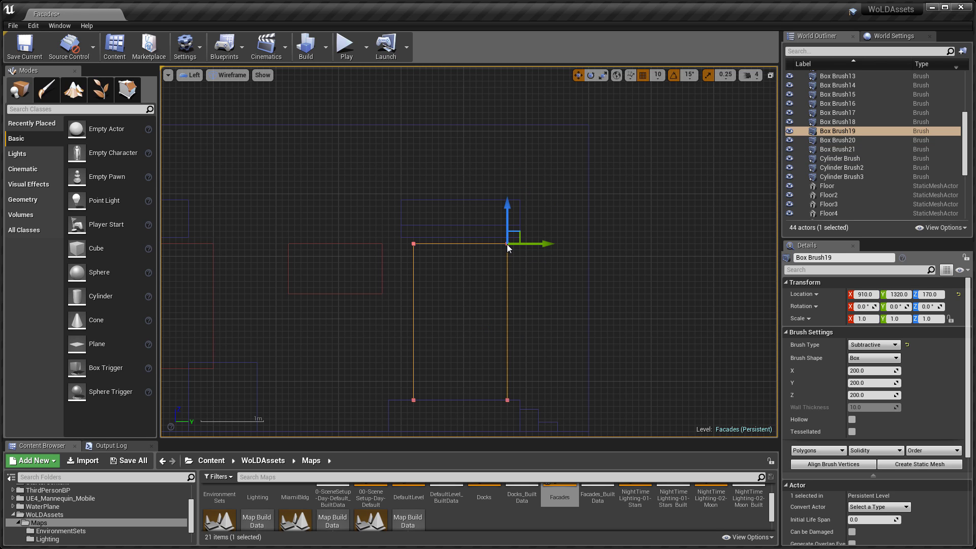
left_click(543, 274)
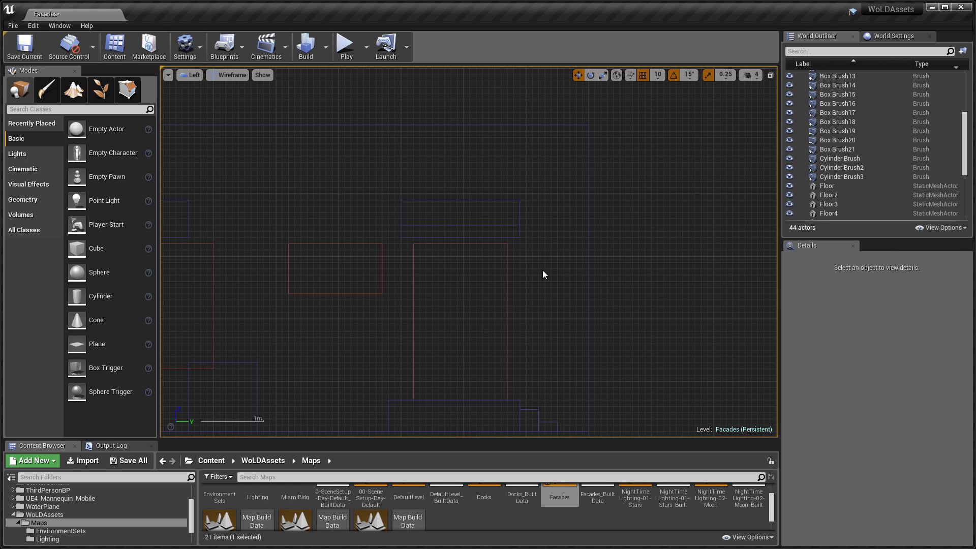
left_click(509, 260)
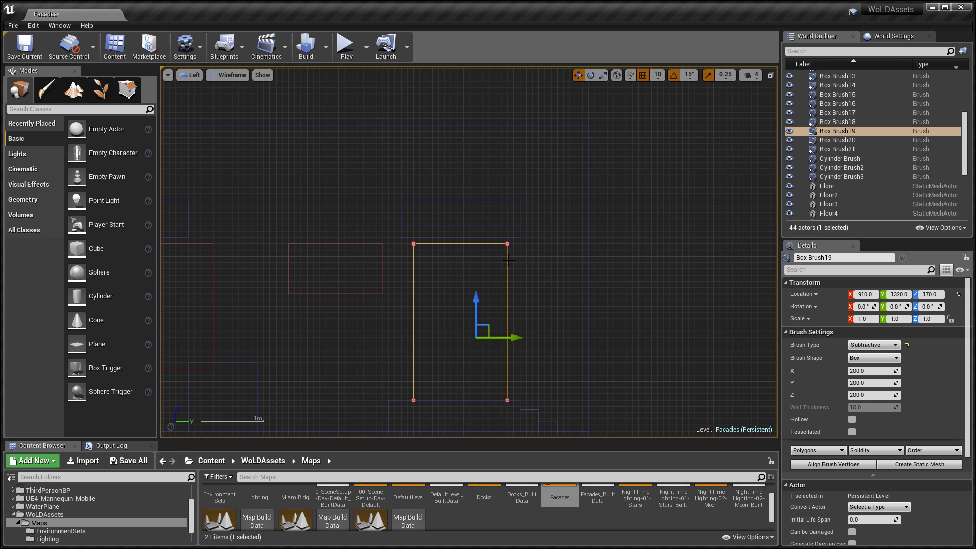
left_click(507, 244)
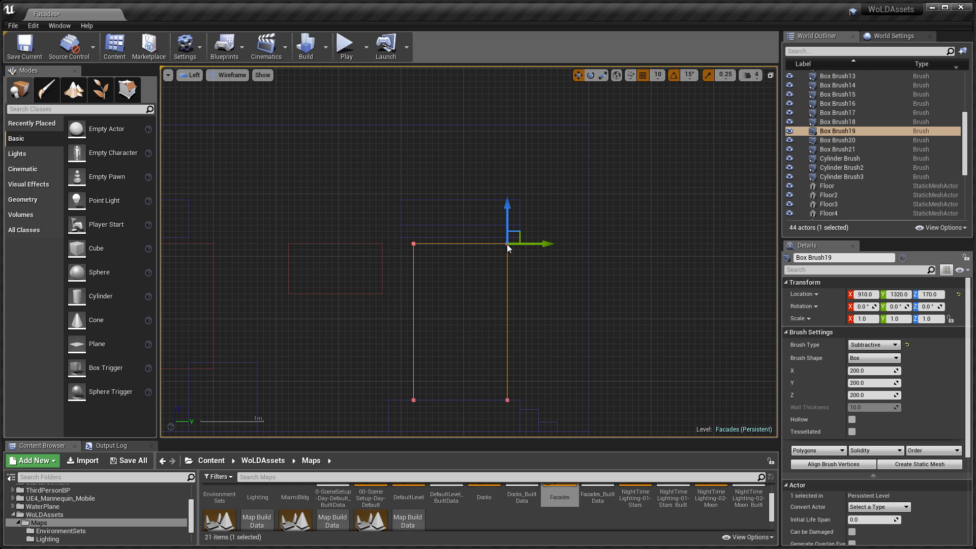
right_click(530, 265)
mouse_move(546, 457)
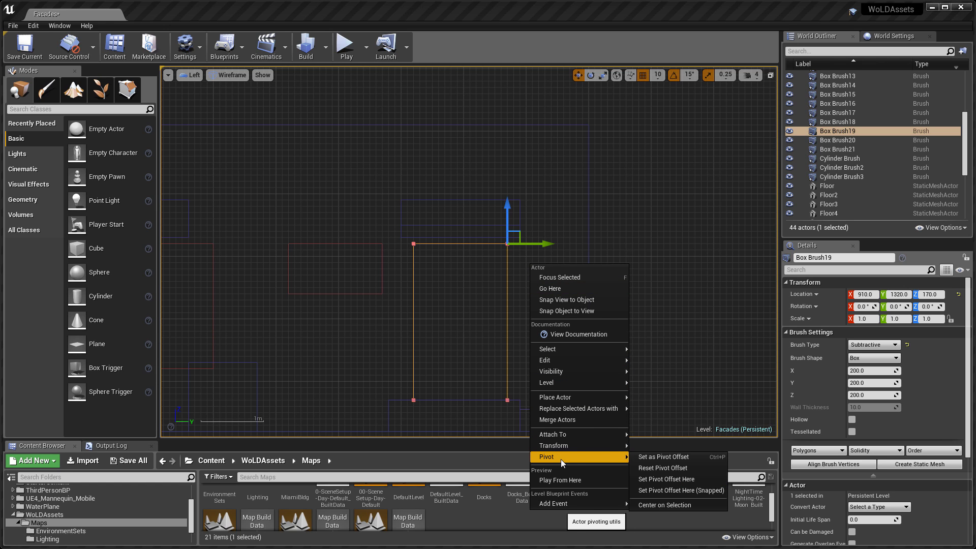
left_click(642, 457)
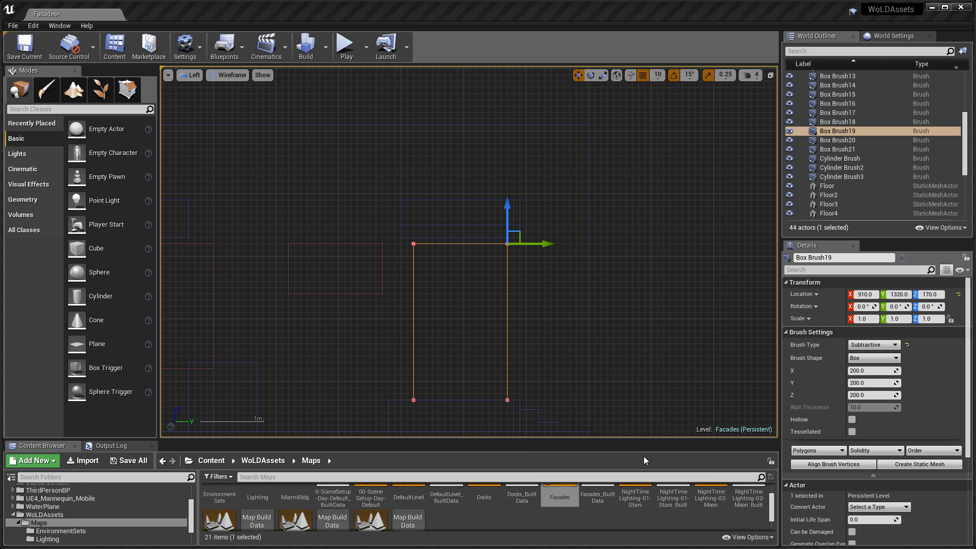
left_click(561, 311)
left_click(507, 291)
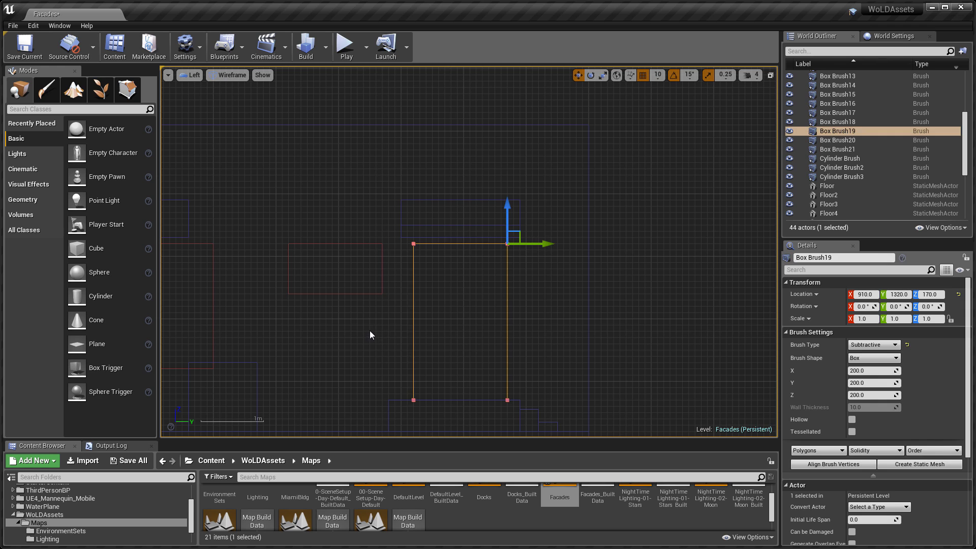
key("F11")
Step: Reset Box Brush6's pivot offset back to its centre
left_click(353, 119)
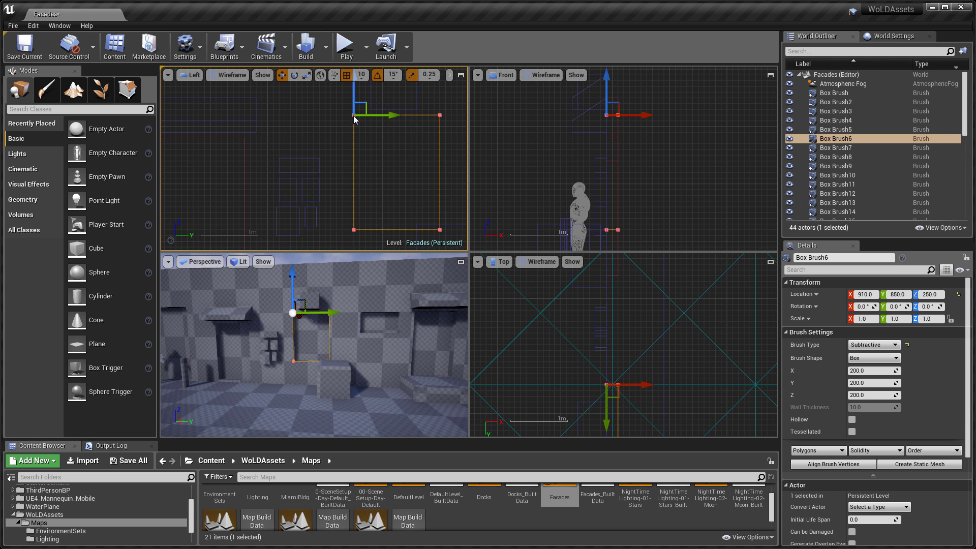
right_click(291, 135)
mouse_move(340, 328)
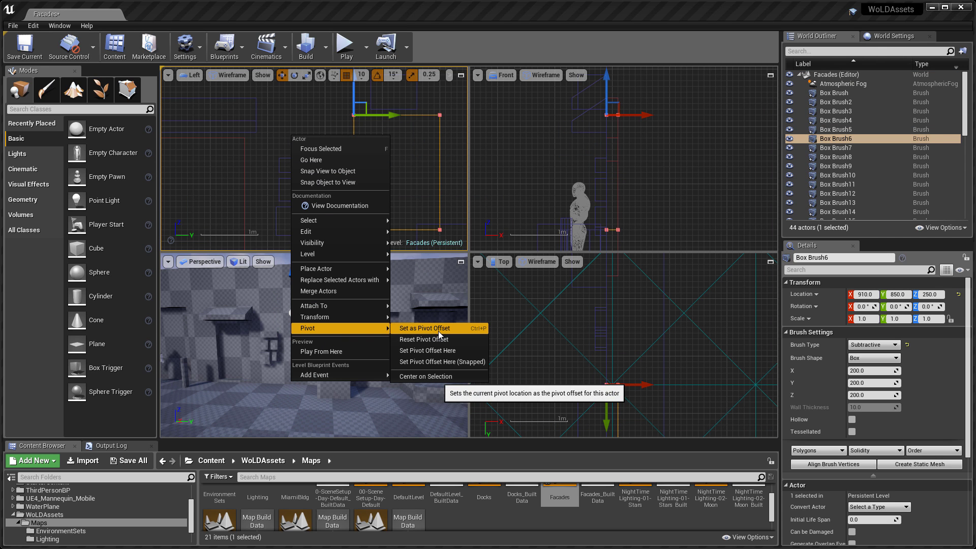
left_click(439, 332)
left_click(428, 200)
left_click(351, 209)
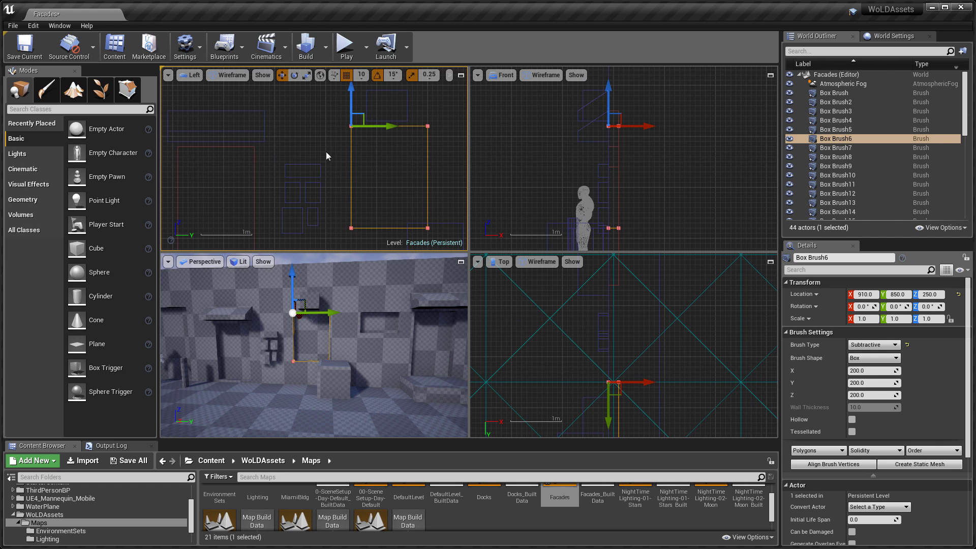
right_click(322, 136)
mouse_move(363, 330)
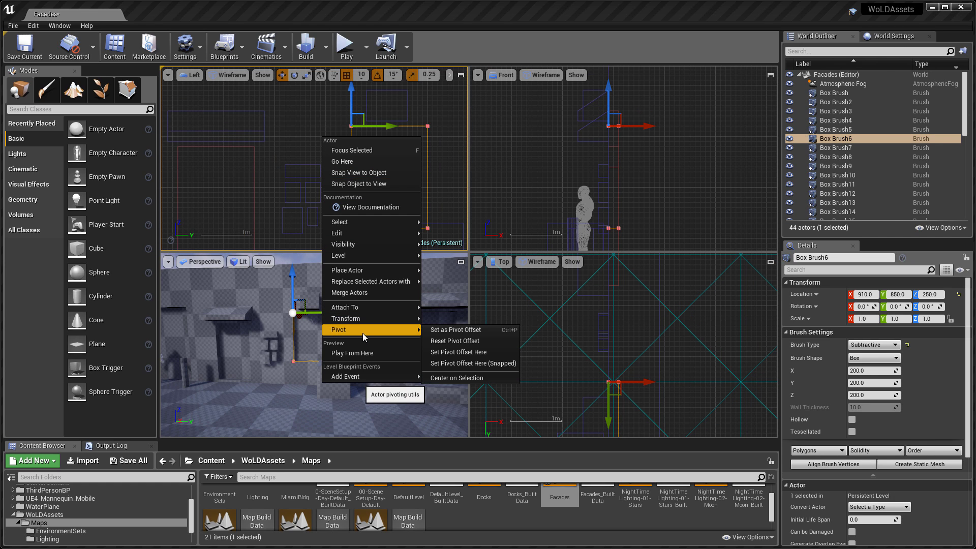
left_click(451, 344)
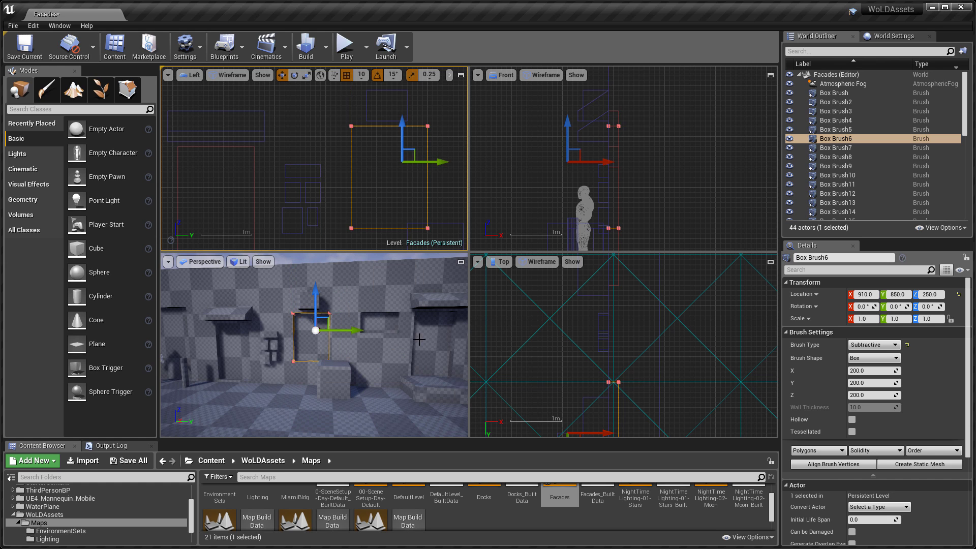
Step: Select and focus Box Brush21, then reset its pivot offset
left_click(446, 296)
key("f")
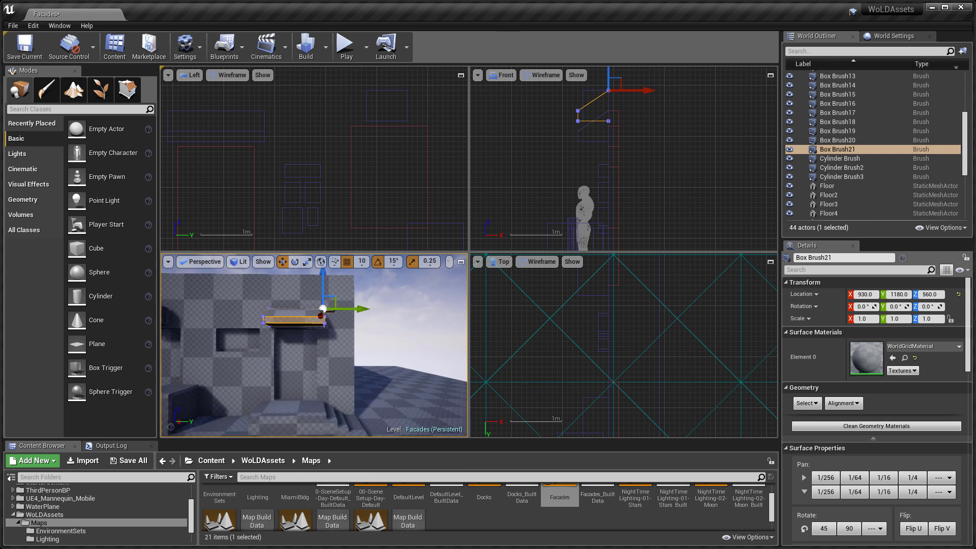
right_click(316, 145)
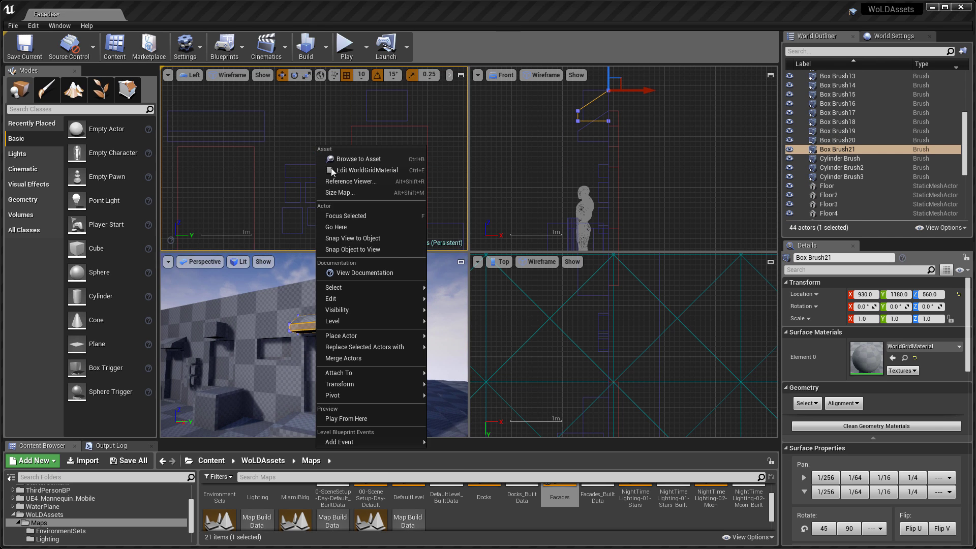
mouse_move(370, 395)
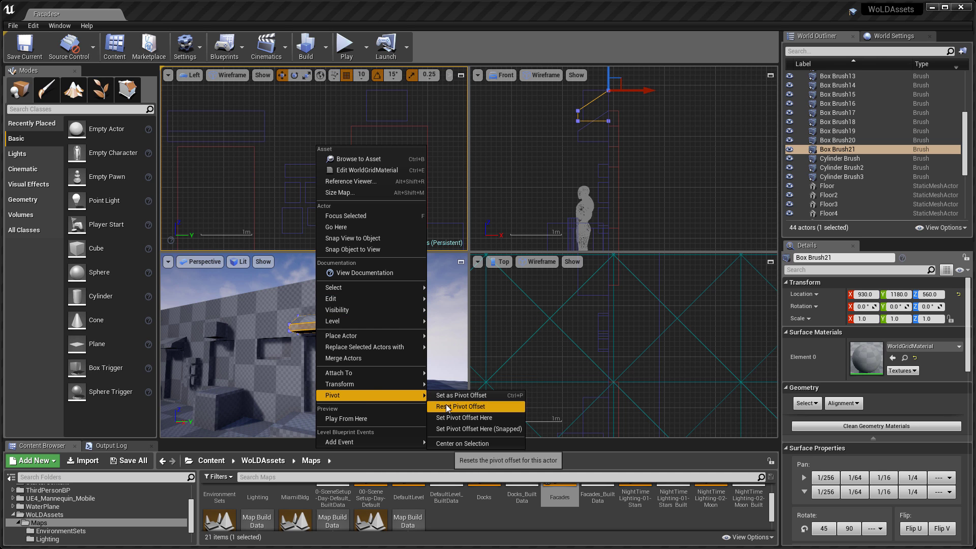
left_click(446, 407)
Step: Snap Box Brush21's pivot onto a ledge corner in the Front view
mouse_move(369, 372)
right_mouse_down()
mouse_move(363, 349)
mouse_move(512, 312)
right_mouse_up()
key("F11")
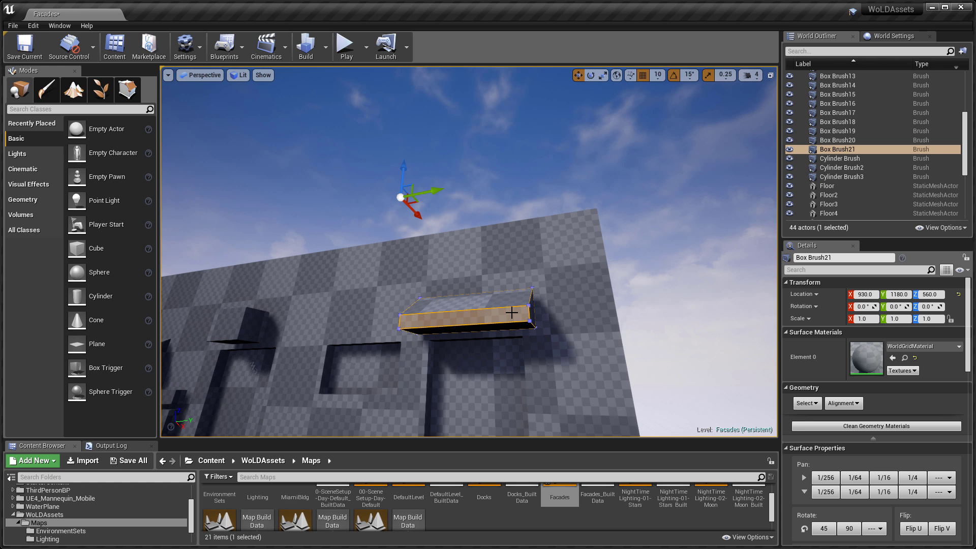
key("F11")
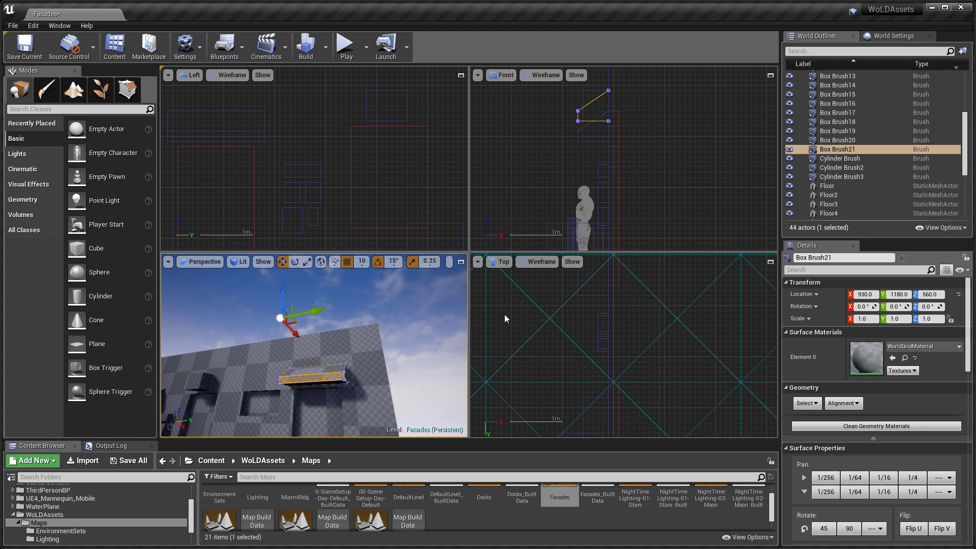
right_click_drag(497, 314, 532, 290)
left_click(558, 198)
right_click_drag(558, 199, 551, 244)
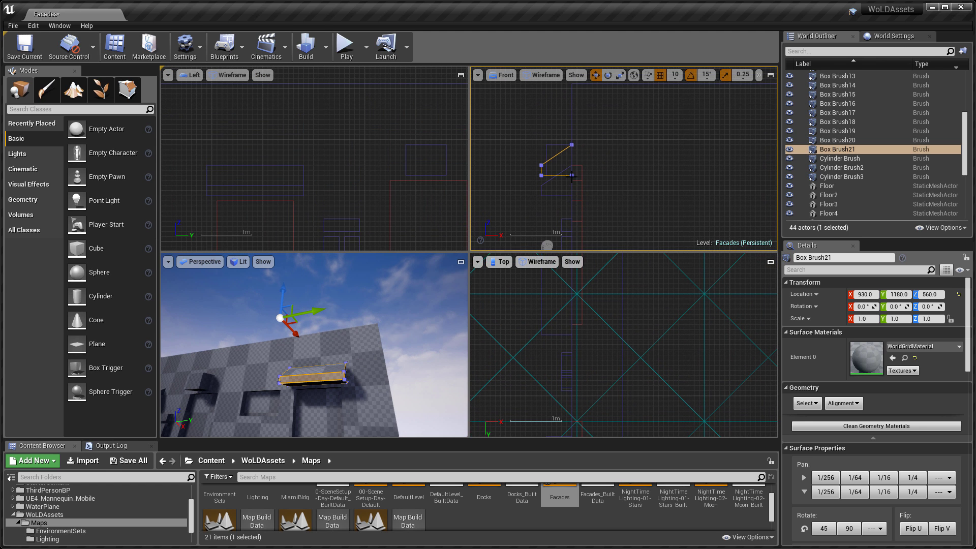
left_click(572, 145)
Step: Store Box Brush21's corner pivot with Set as Pivot Offset, then deselect it
right_click(621, 133)
mouse_move(637, 322)
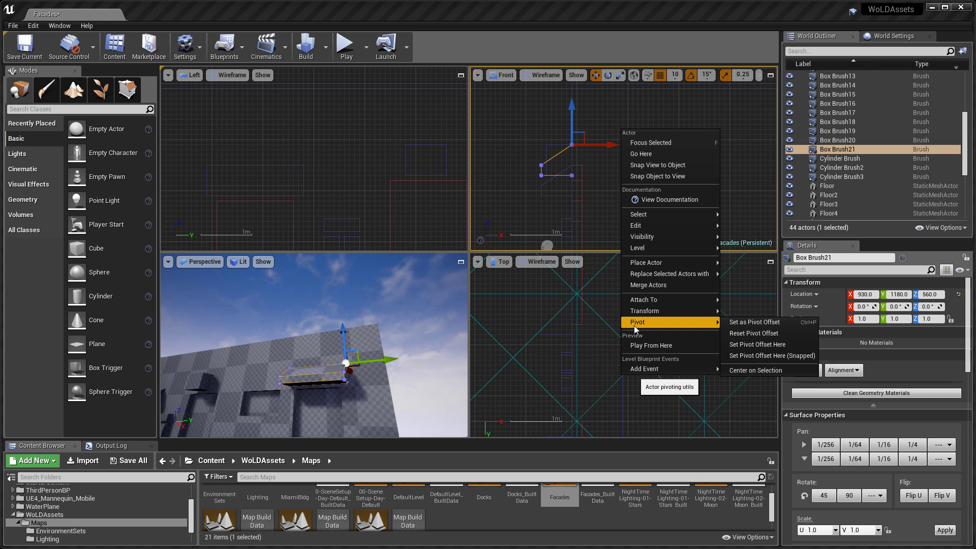
left_click(787, 324)
left_click(633, 204)
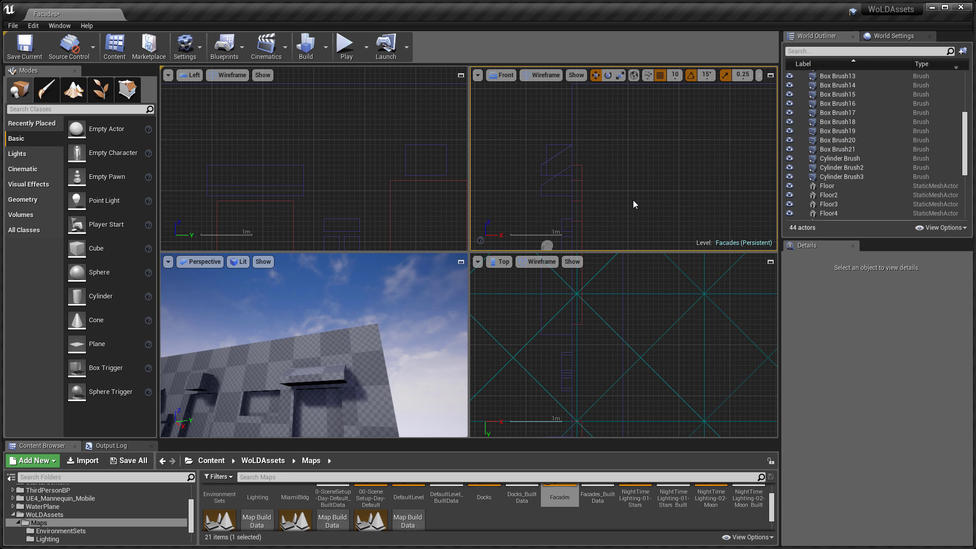
Step: Bind Ctrl+P to Set as Pivot Offset in Editor Preferences' Keyboard Shortcuts
left_click(33, 26)
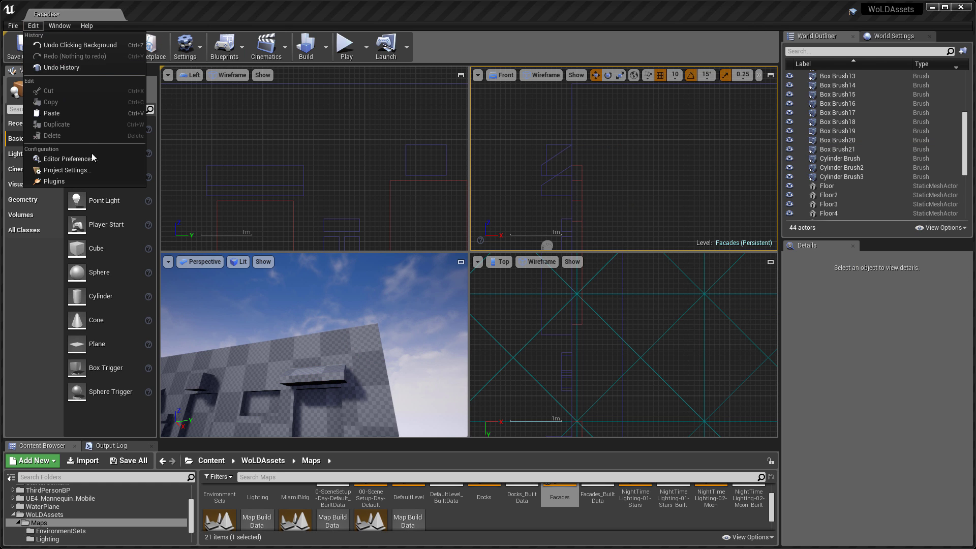
left_click(93, 161)
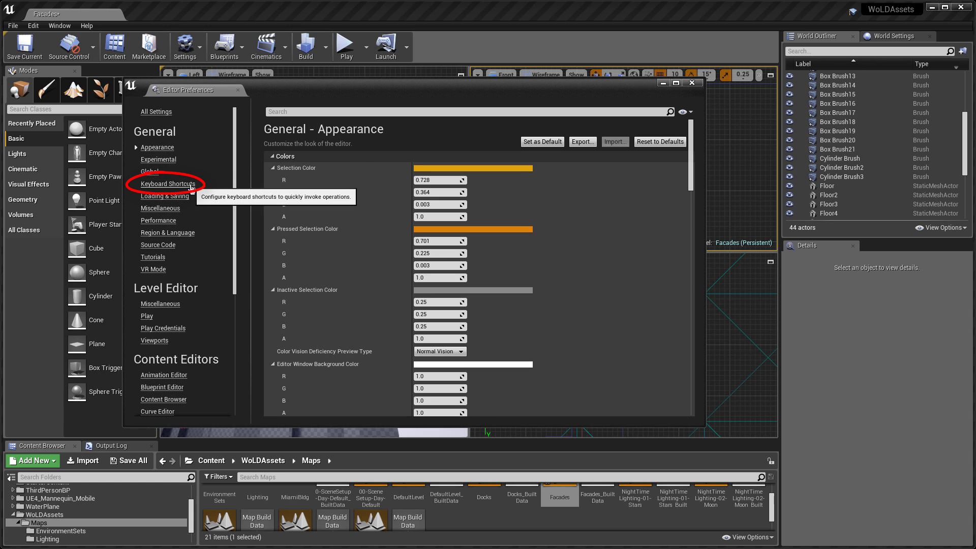
left_click(190, 187)
left_click(296, 112)
type("se")
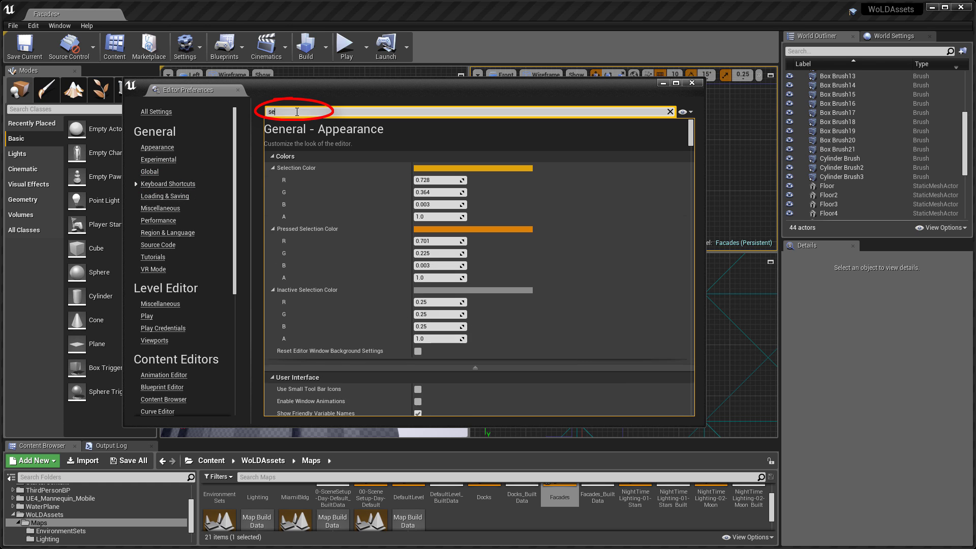
type("t as pivot")
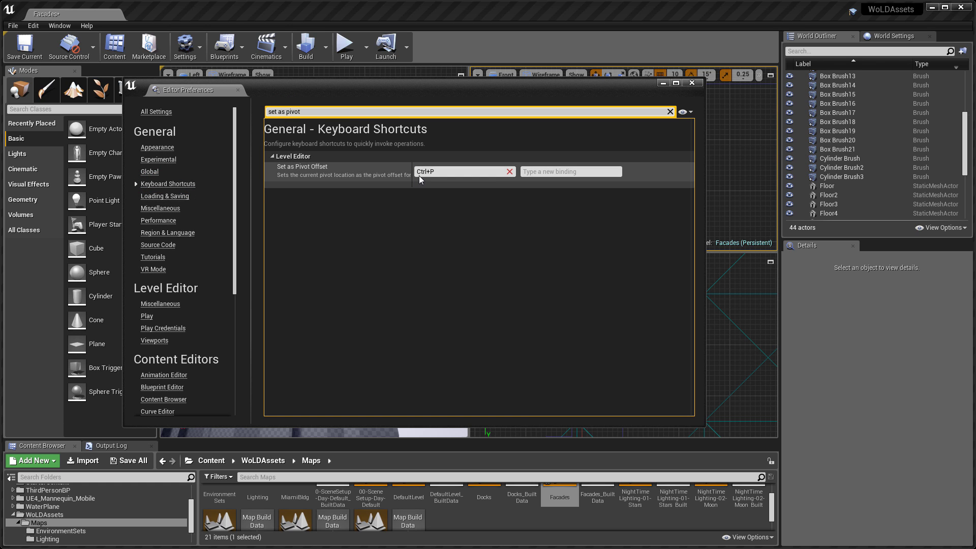
left_click(427, 172)
key("ctrl")
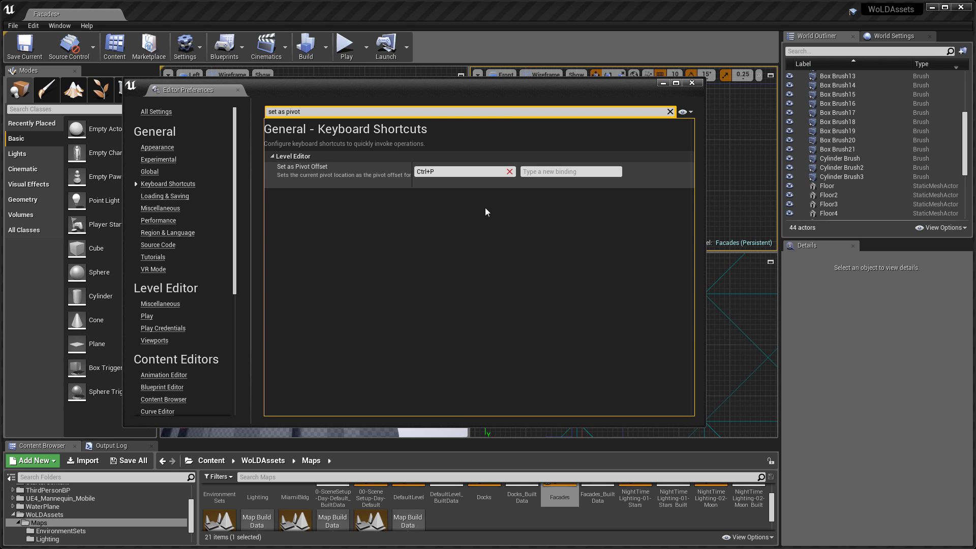
left_click(692, 84)
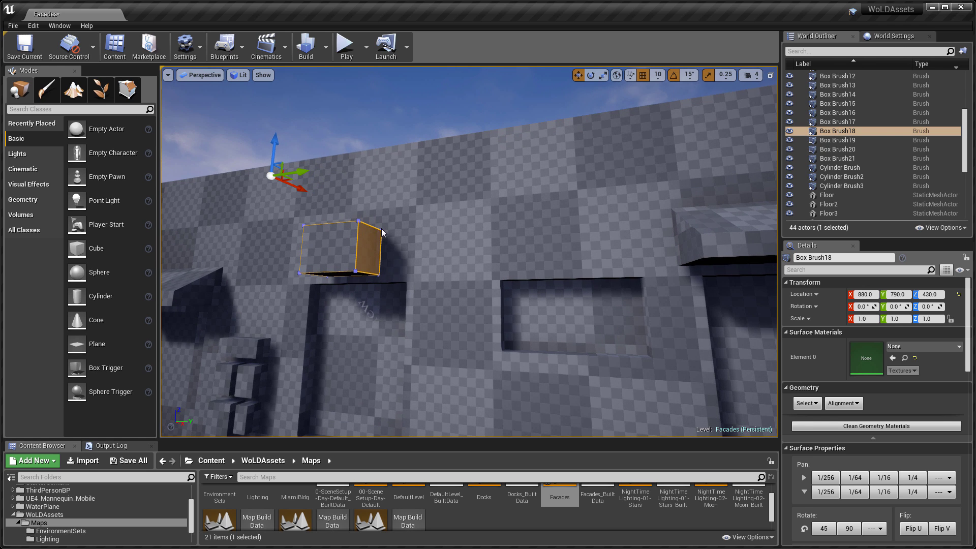
Step: Save corner pivots as offsets for Box Brush18 and Box Brush16 using Ctrl+P
key("ctrl+p")
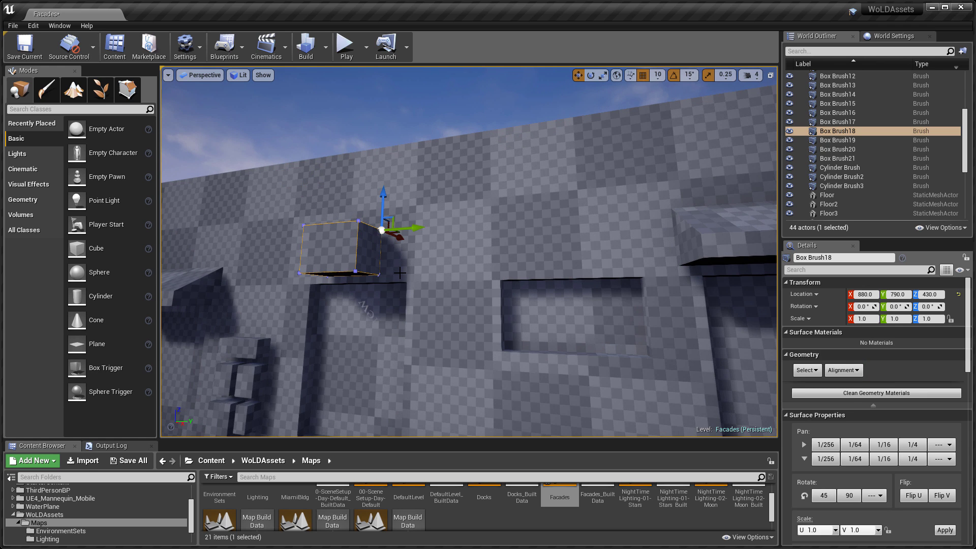
left_click(373, 265)
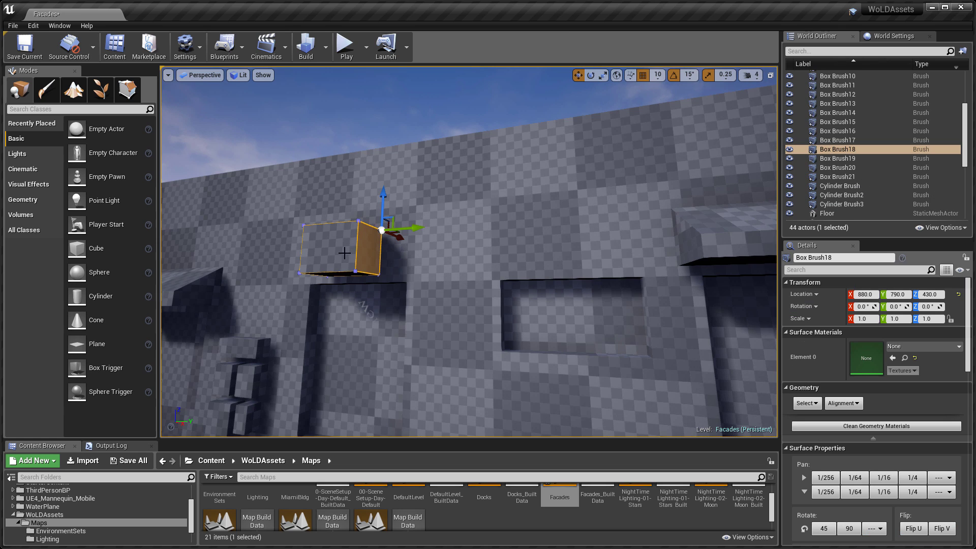
right_click_drag(344, 253, 366, 278)
left_click(368, 277)
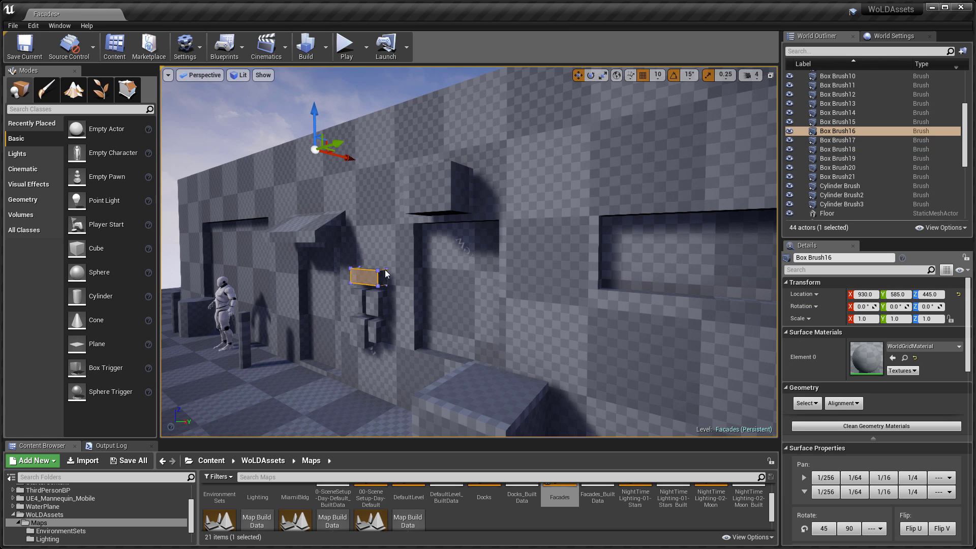
middle_click(387, 273)
left_click(387, 273)
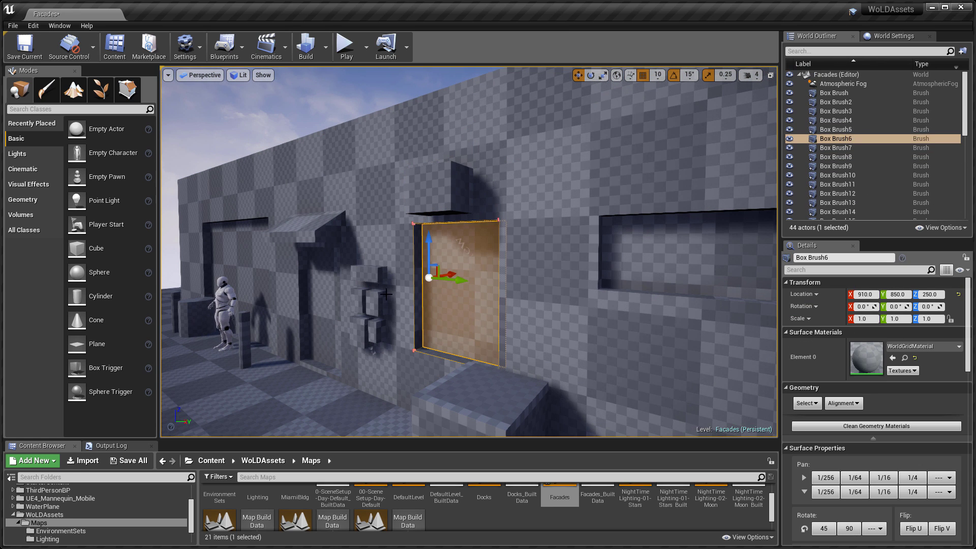
key("ctrl+z")
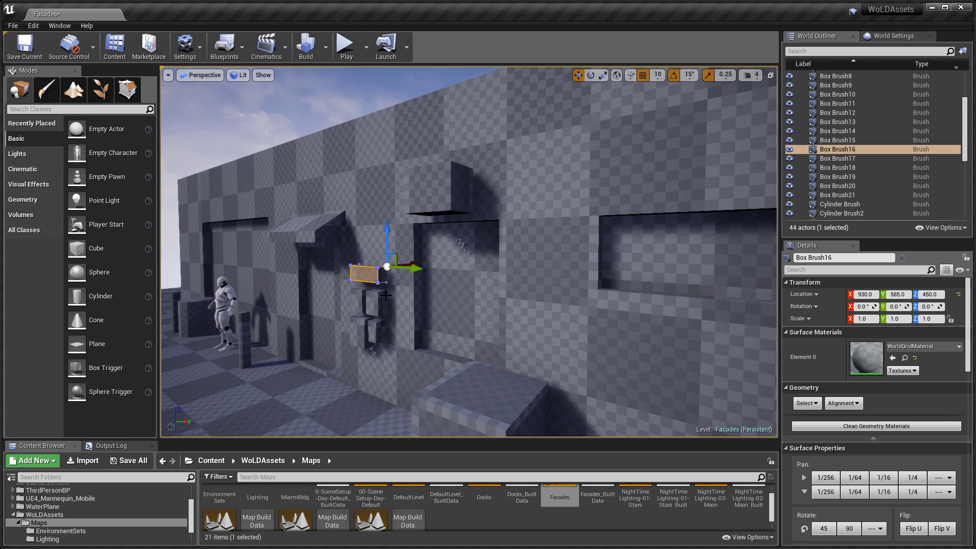